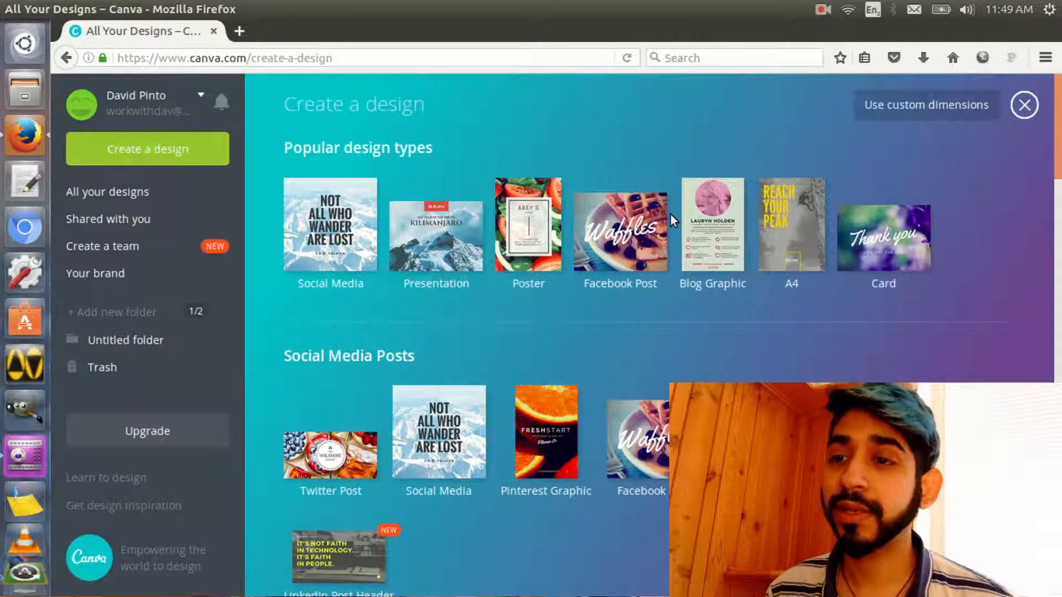
Create a blank design with custom dimensions of 1920 × 1080 px
{"action": "left_click", "coordinate": [923, 111]}
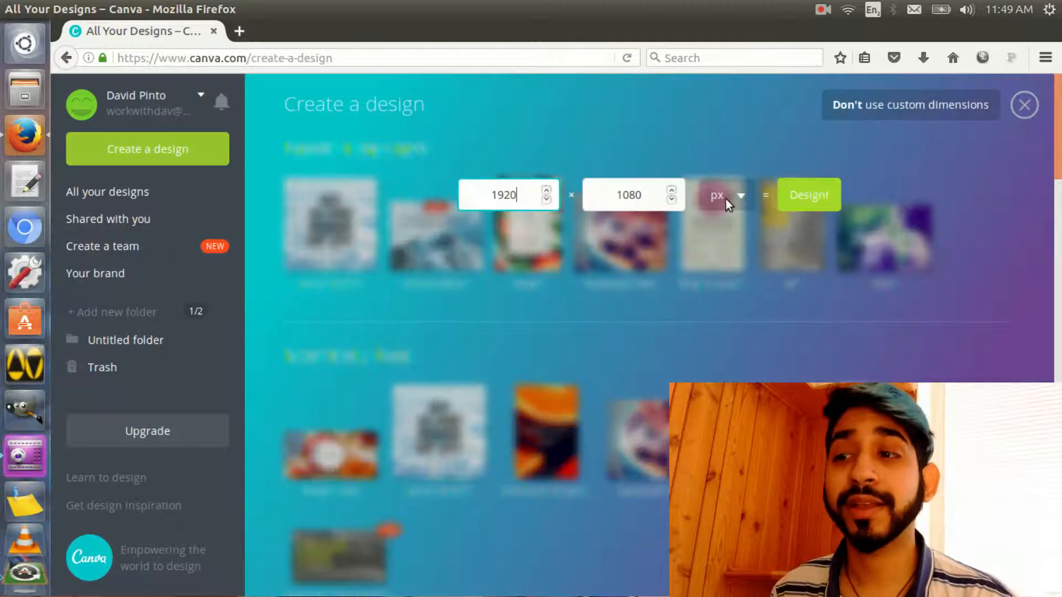
{"action": "left_click_drag", "start_coordinate": [488, 193], "coordinate": [525, 200]}
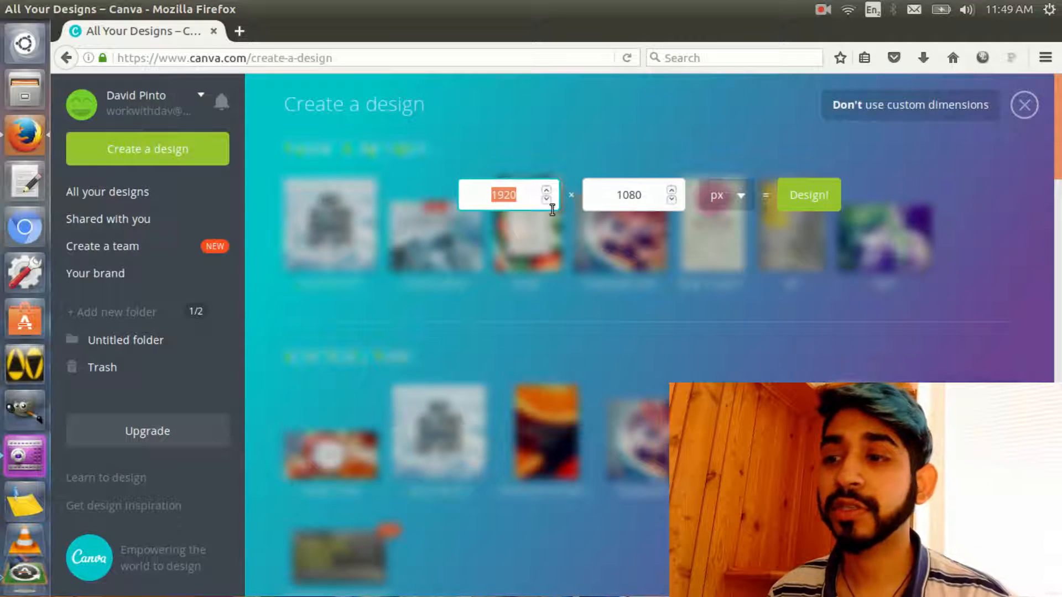
{"action": "left_click", "coordinate": [639, 194]}
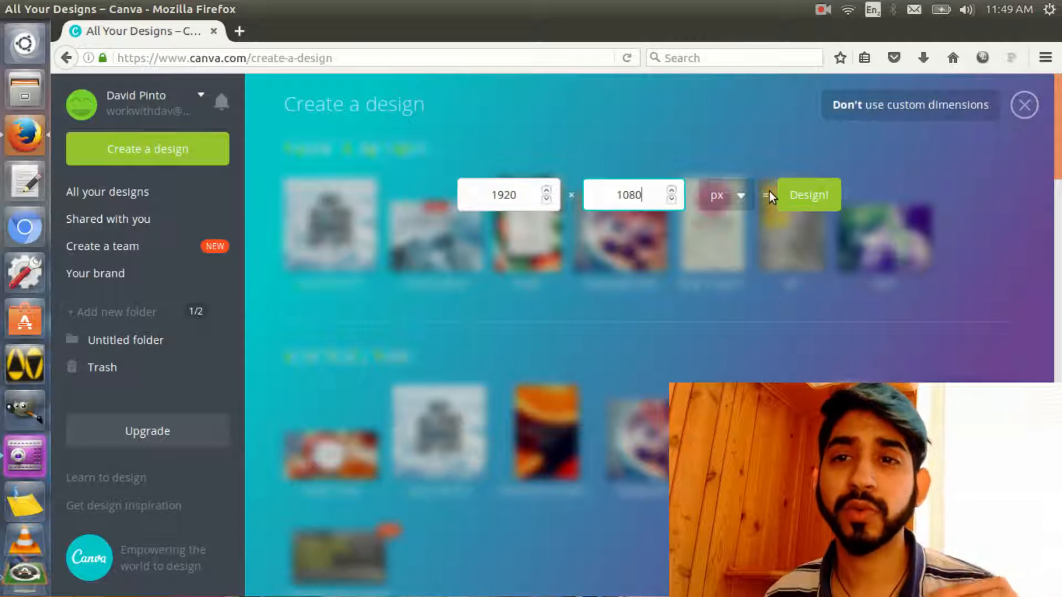
{"action": "left_click", "coordinate": [811, 206]}
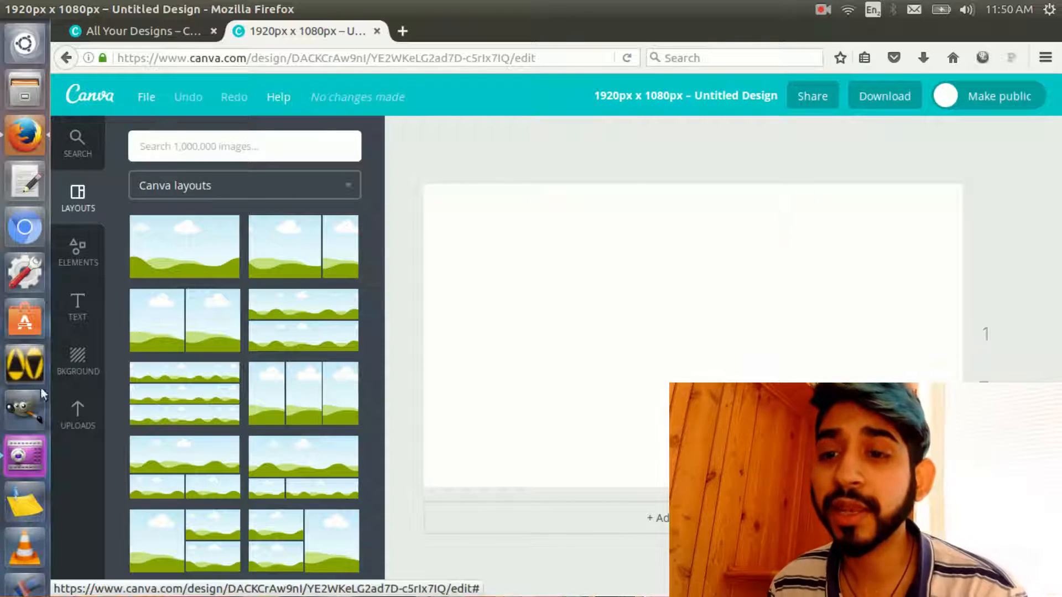
Browse the available backgrounds and fill the canvas background with the default palette's light grey
{"action": "left_click", "coordinate": [79, 360]}
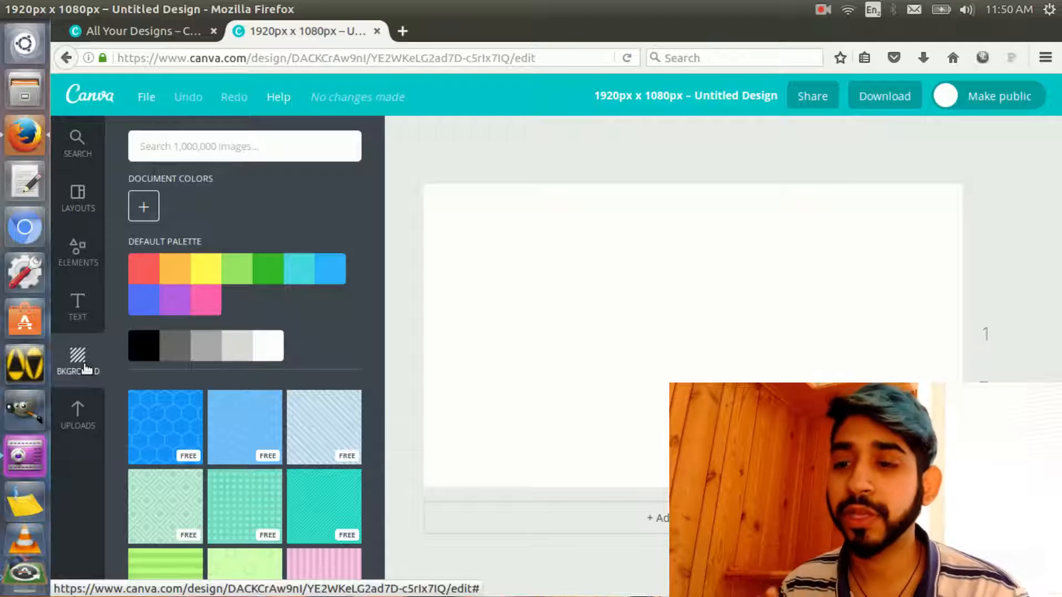
{"action": "scroll", "coordinate": [294, 493], "scroll_direction": "down", "scroll_amount": 3}
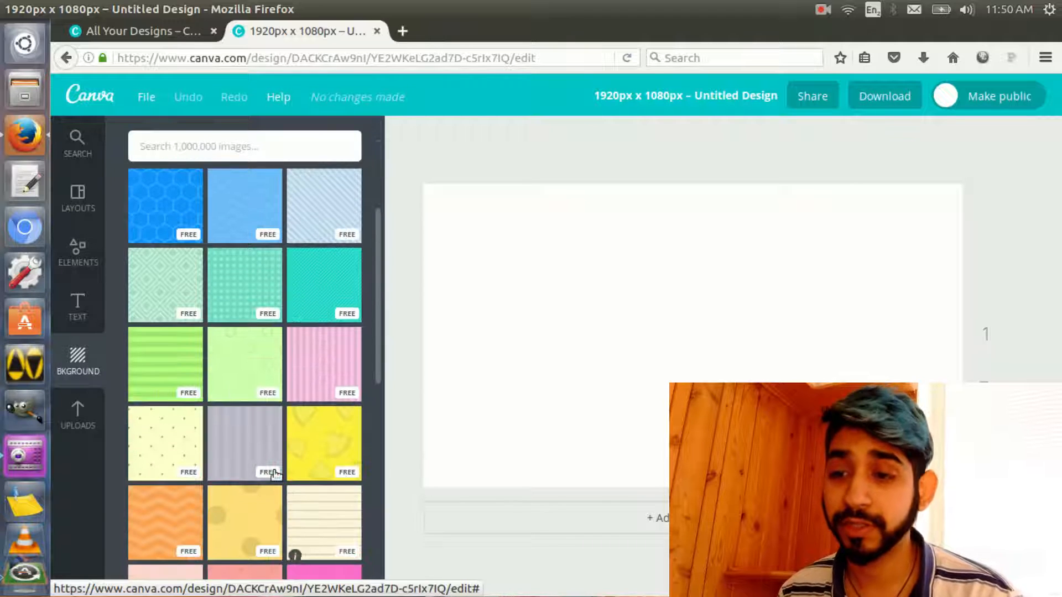
{"action": "scroll", "coordinate": [274, 474], "scroll_direction": "down", "scroll_amount": 1}
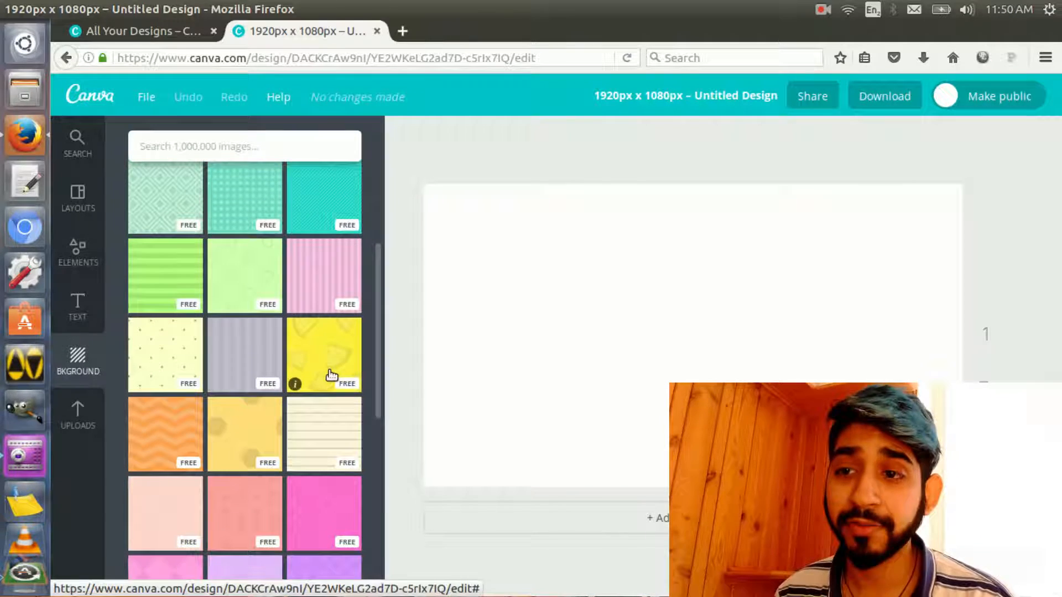
{"action": "scroll", "coordinate": [326, 378], "scroll_direction": "down", "scroll_amount": 2}
{"action": "scroll", "coordinate": [325, 377], "scroll_direction": "up", "scroll_amount": 6}
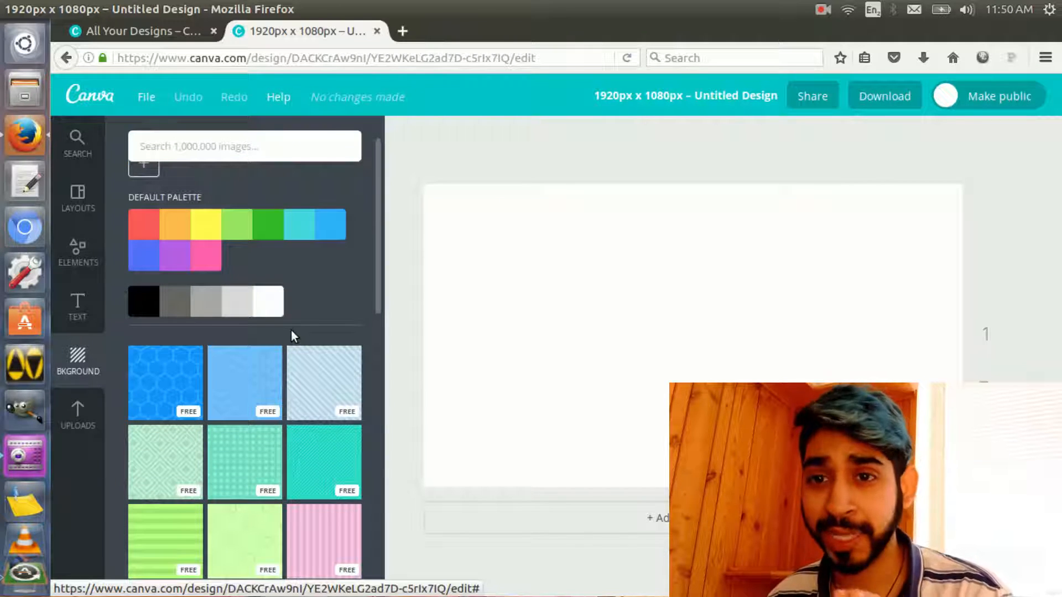
{"action": "left_click", "coordinate": [230, 302]}
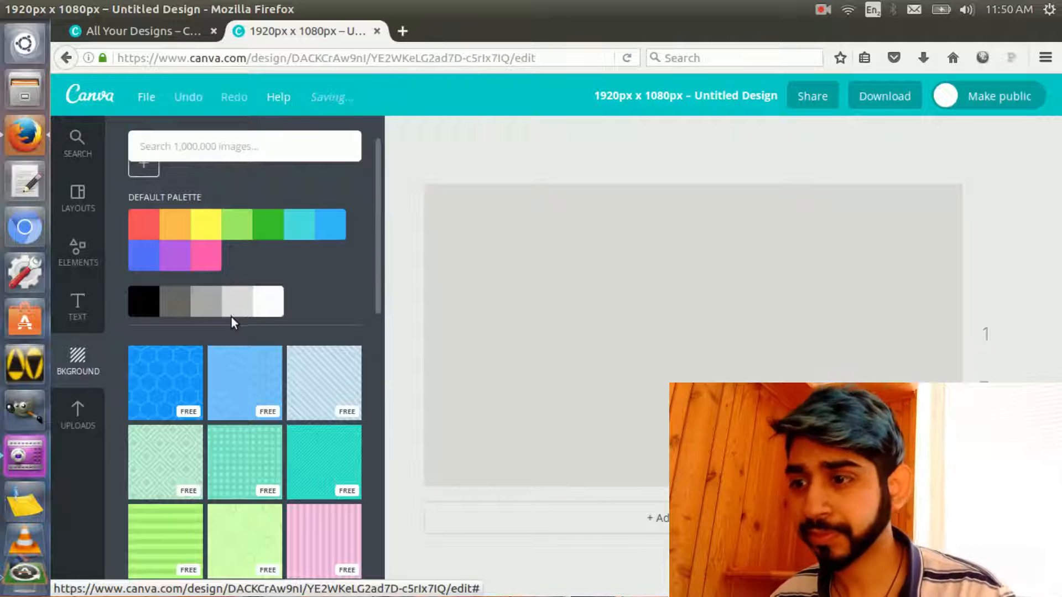
Mix a custom olive document colour, 8a8b64, and apply it to the canvas background
{"action": "scroll", "coordinate": [217, 296], "scroll_direction": "up", "scroll_amount": 1}
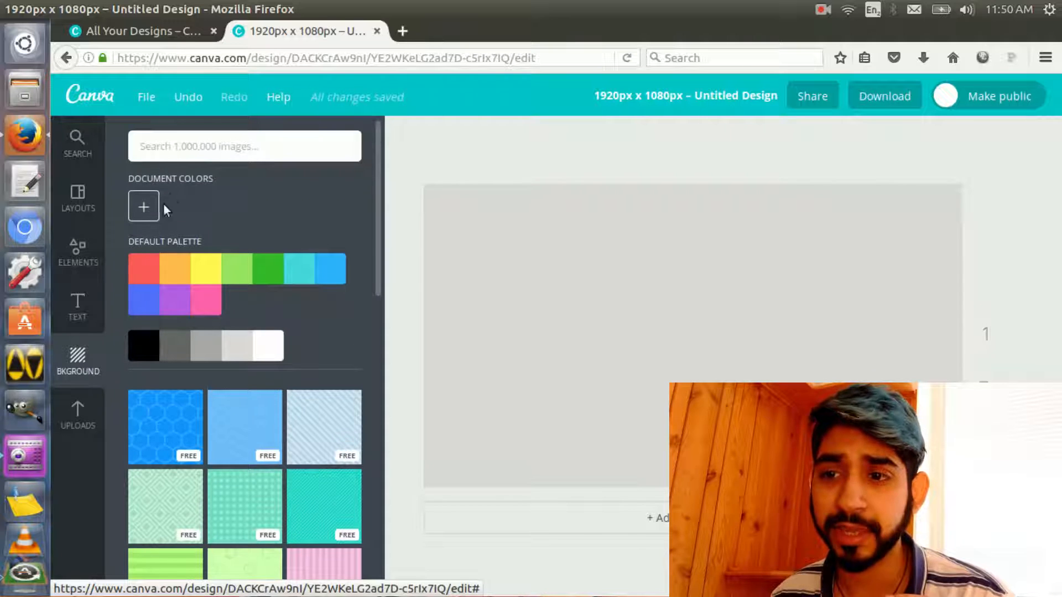
{"action": "left_click", "coordinate": [142, 208]}
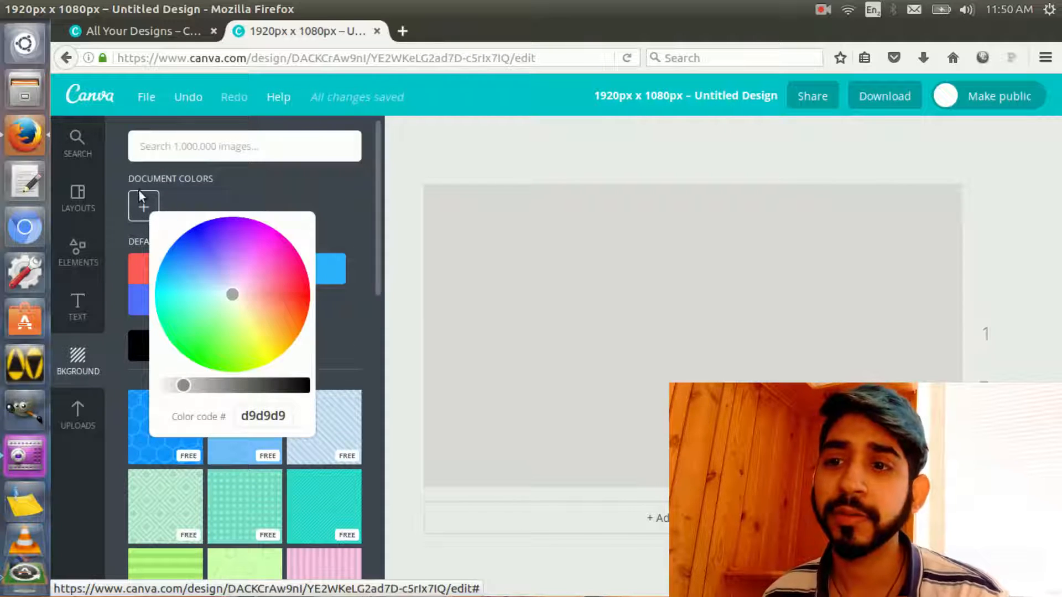
{"action": "left_click_drag", "start_coordinate": [186, 385], "coordinate": [226, 386]}
{"action": "left_click_drag", "start_coordinate": [244, 289], "coordinate": [241, 311]}
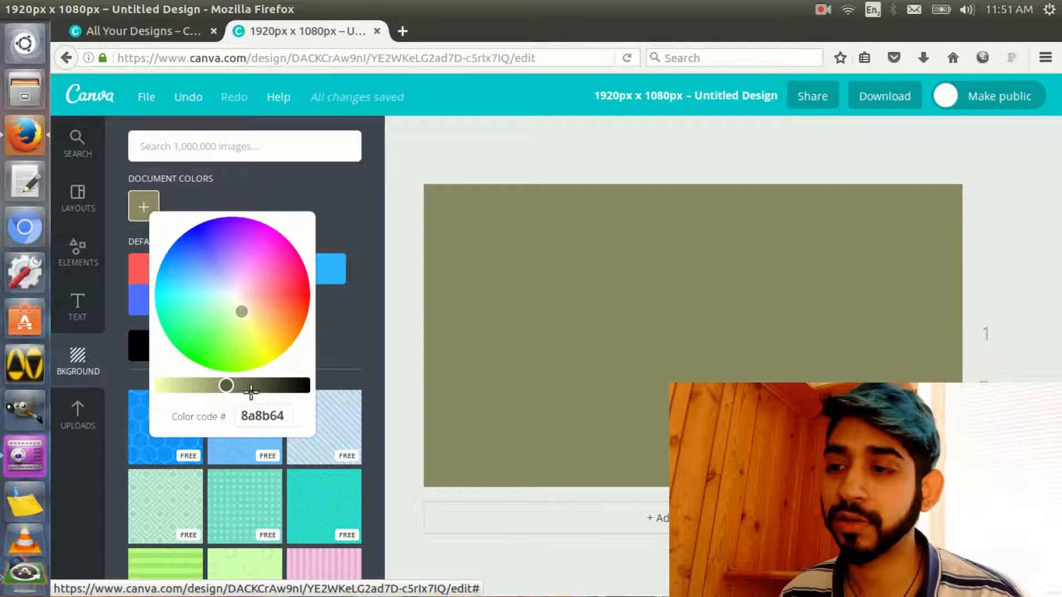
{"action": "left_click", "coordinate": [337, 311]}
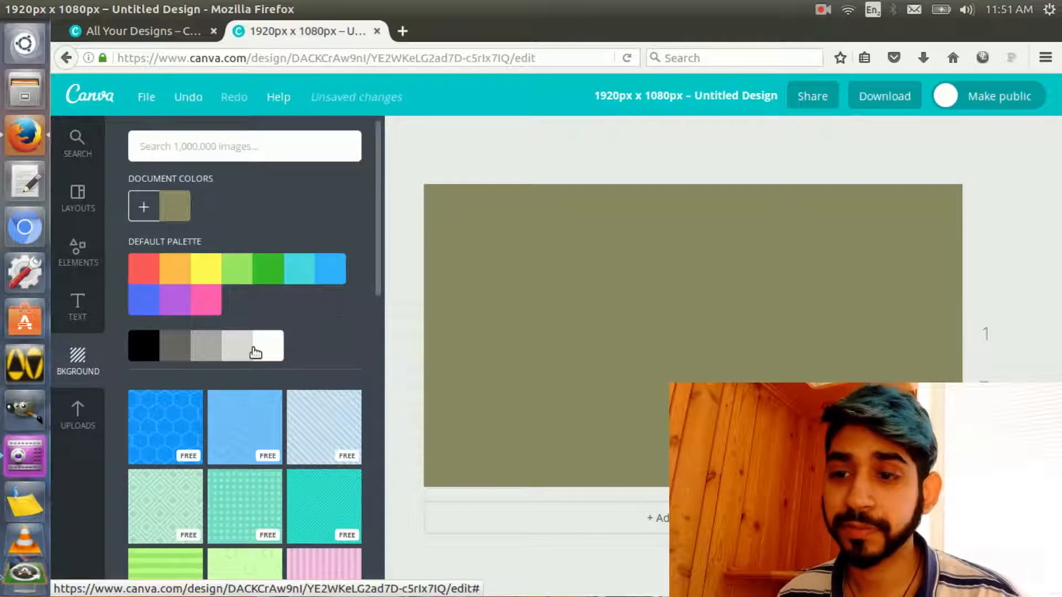
Set the canvas background to the medium grey of the default palette
{"action": "left_click", "coordinate": [206, 353]}
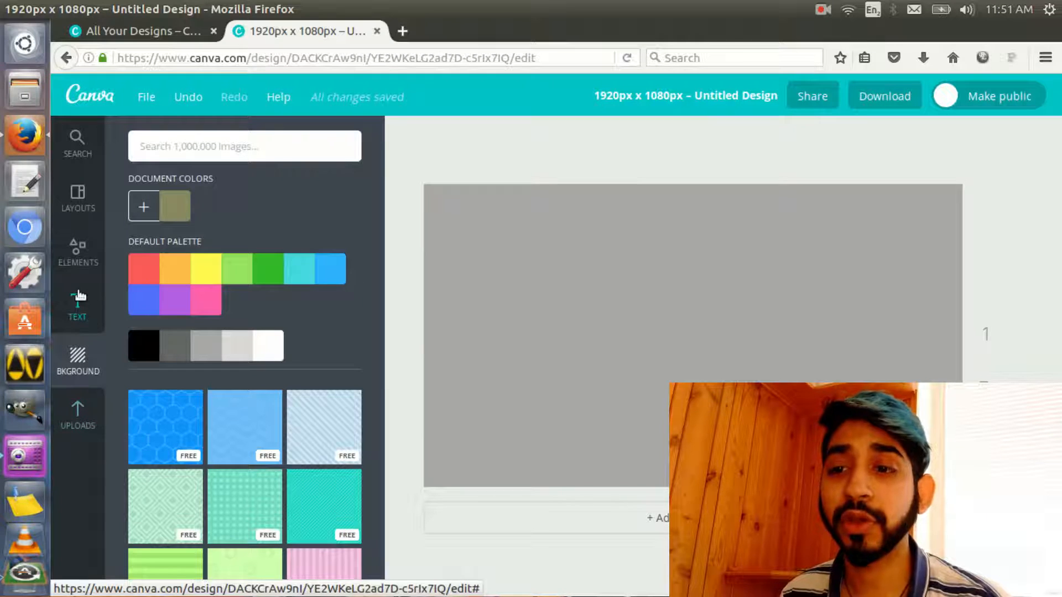
Browse the shape elements and add a filled rounded square with a thick black outline to the canvas
{"action": "left_click", "coordinate": [79, 270]}
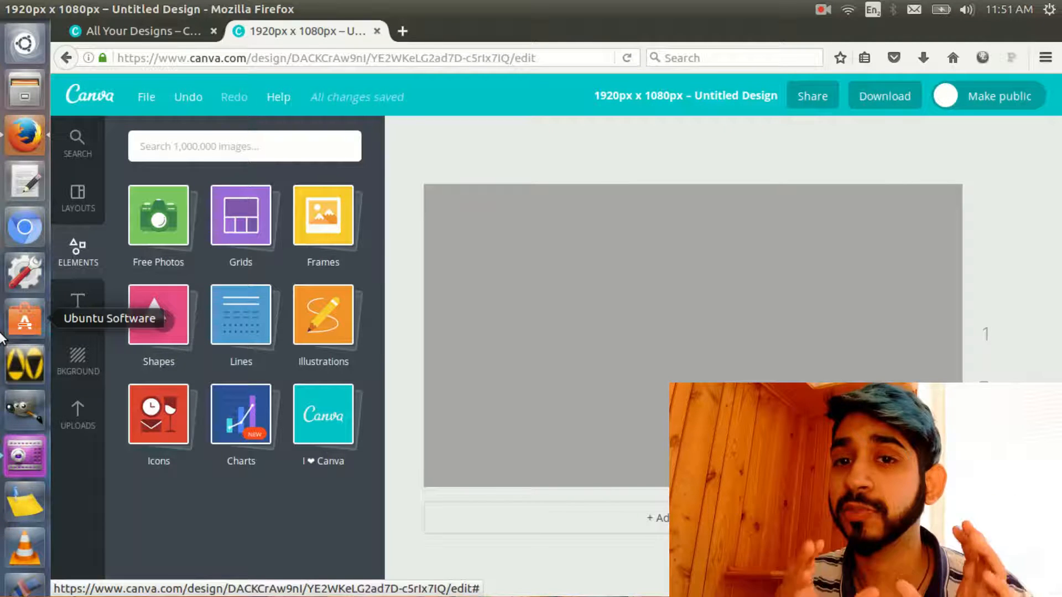
{"action": "left_click", "coordinate": [158, 314]}
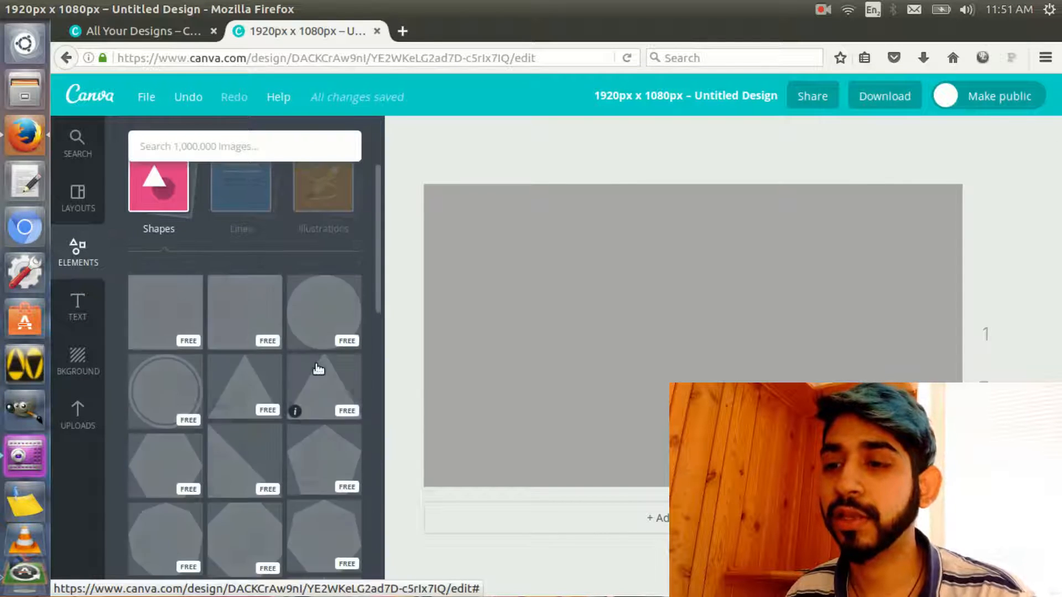
{"action": "scroll", "coordinate": [318, 368], "scroll_direction": "down", "scroll_amount": 3}
{"action": "scroll", "coordinate": [315, 367], "scroll_direction": "up", "scroll_amount": 5}
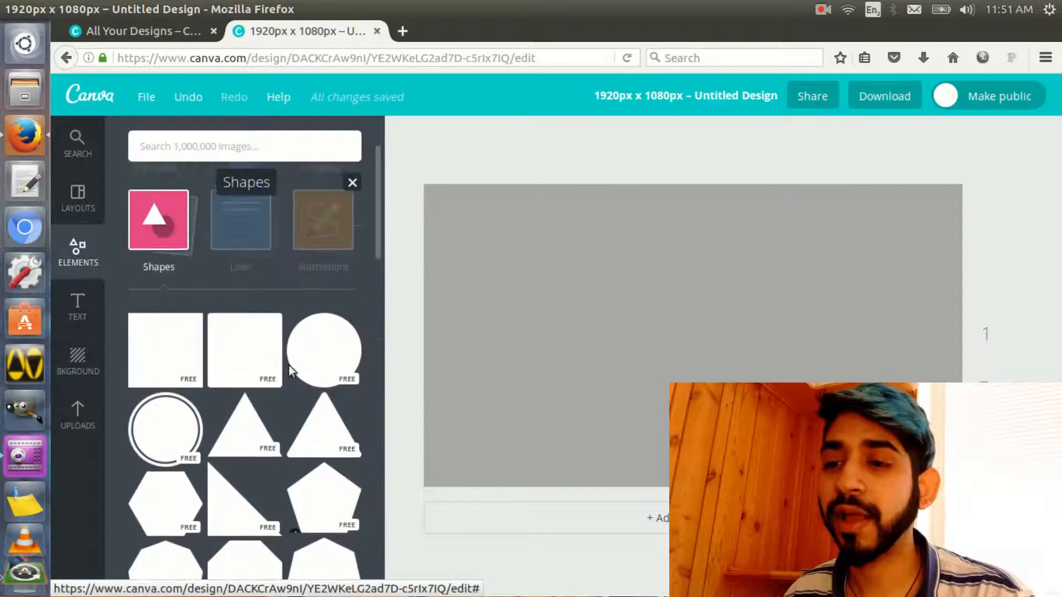
{"action": "scroll", "coordinate": [252, 486], "scroll_direction": "down", "scroll_amount": 10}
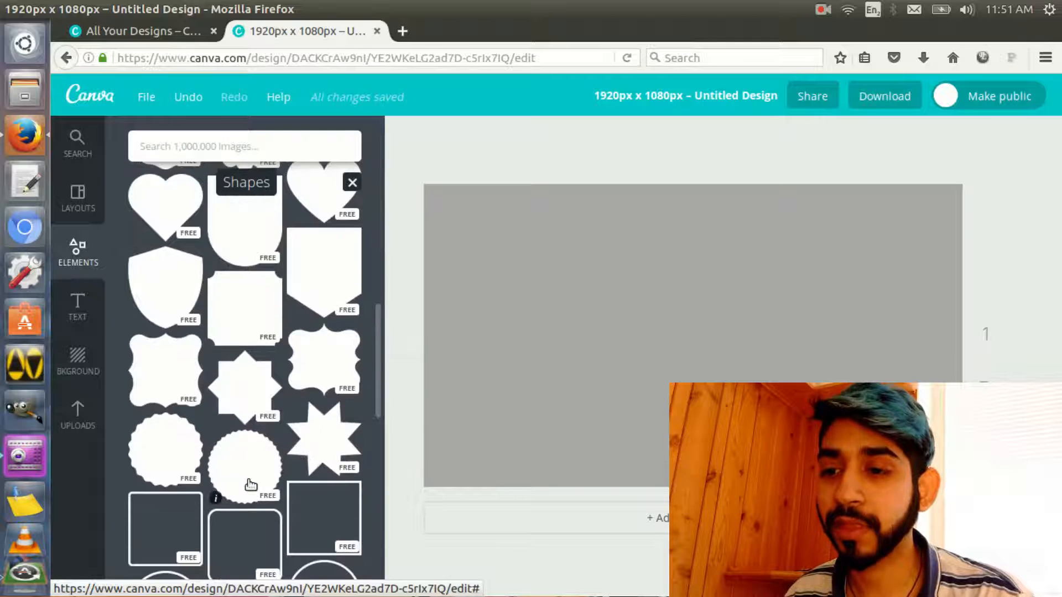
{"action": "scroll", "coordinate": [217, 342], "scroll_direction": "down", "scroll_amount": 6}
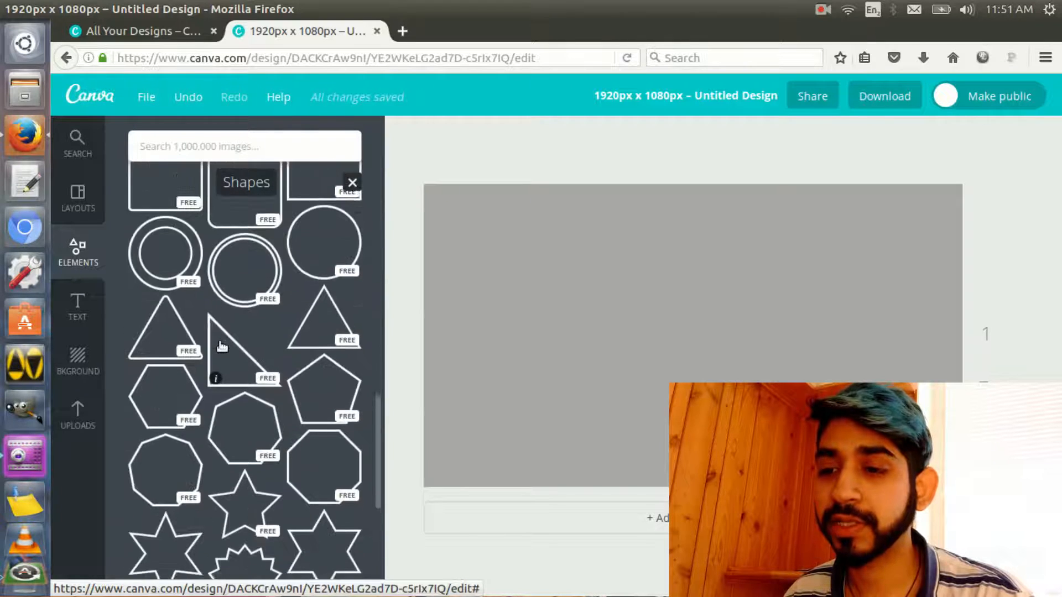
{"action": "scroll", "coordinate": [220, 344], "scroll_direction": "down", "scroll_amount": 3}
{"action": "scroll", "coordinate": [219, 344], "scroll_direction": "up", "scroll_amount": 7}
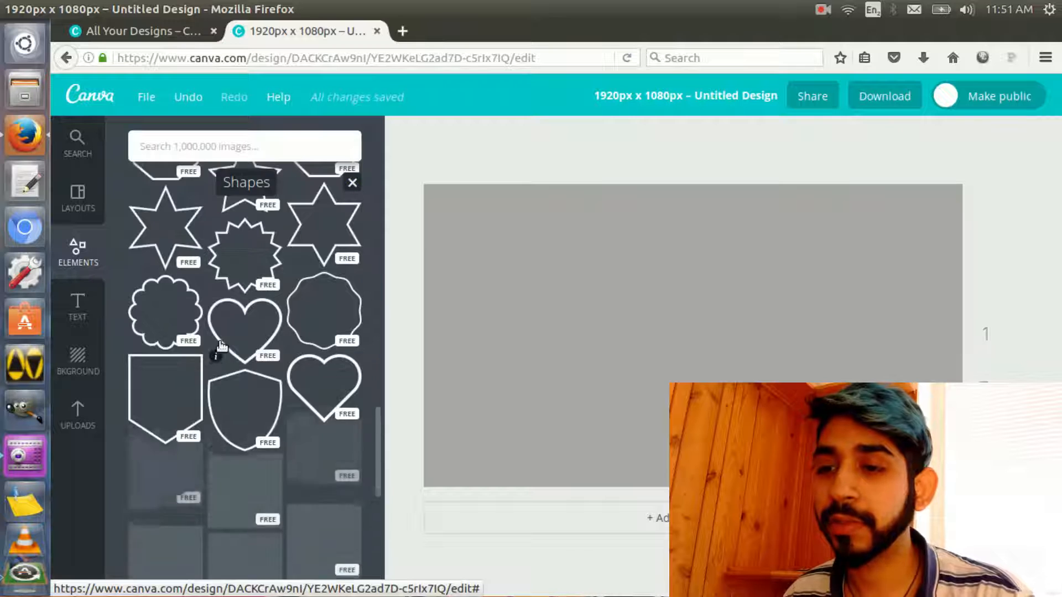
{"action": "scroll", "coordinate": [221, 345], "scroll_direction": "down", "scroll_amount": 3}
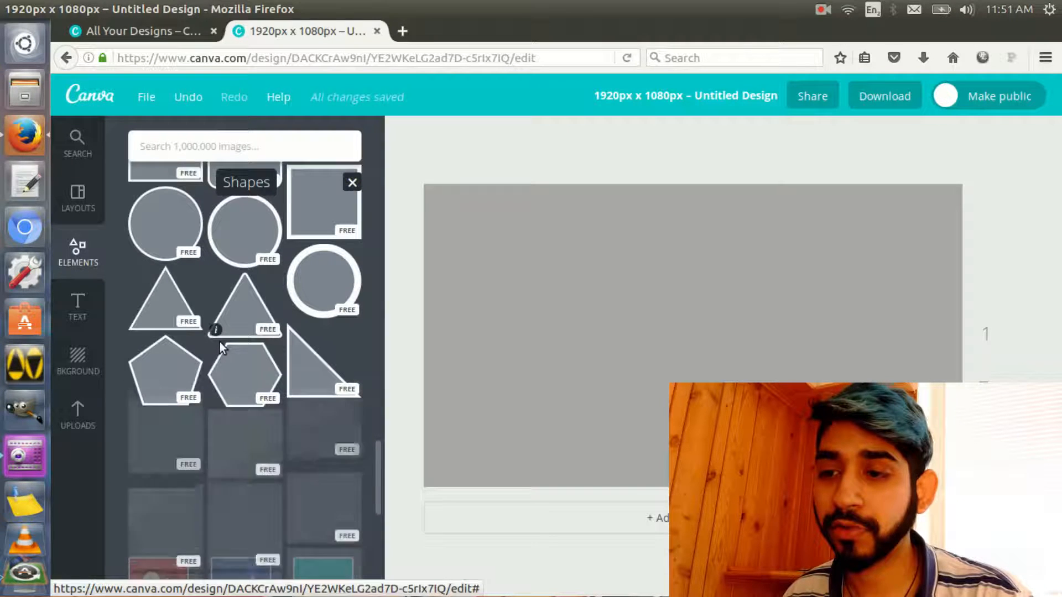
{"action": "scroll", "coordinate": [220, 342], "scroll_direction": "down", "scroll_amount": 1}
{"action": "scroll", "coordinate": [257, 432], "scroll_direction": "up", "scroll_amount": 5}
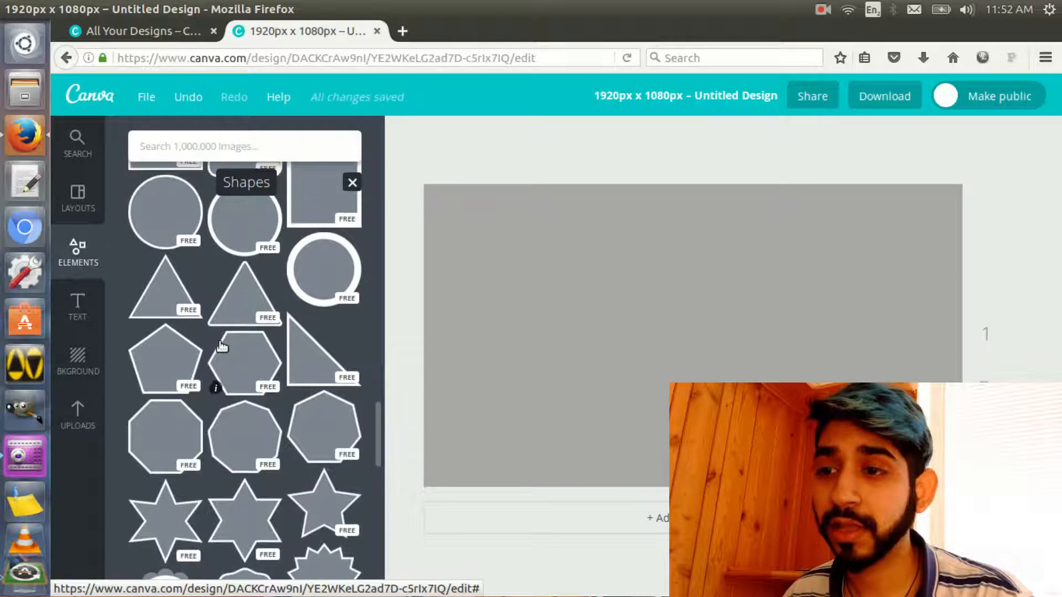
{"action": "left_click", "coordinate": [258, 432]}
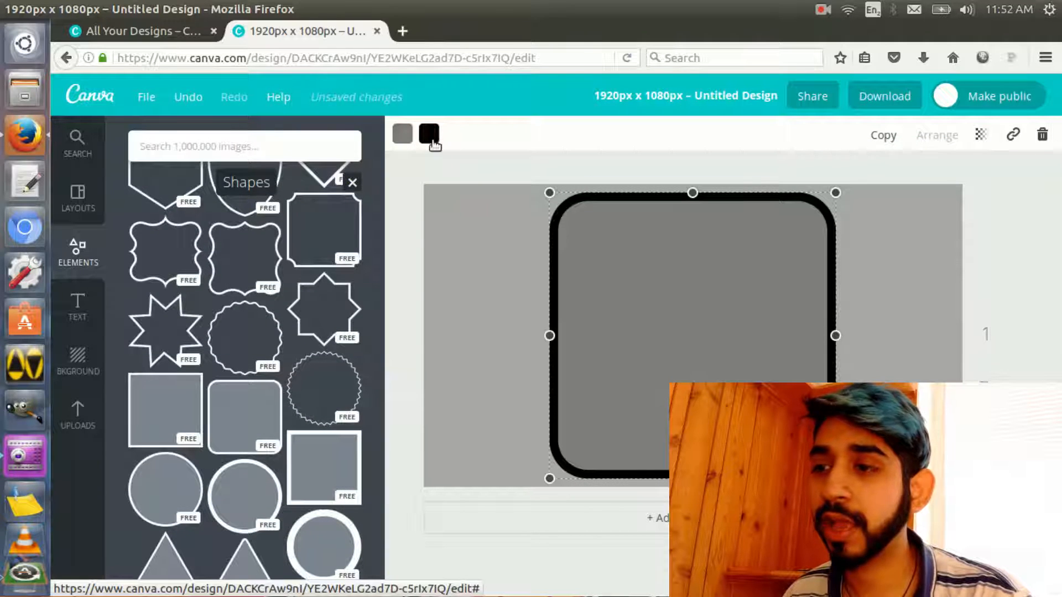
Change the rounded square's fill to the default palette's light grey, keeping the black outline
{"action": "left_click", "coordinate": [430, 134]}
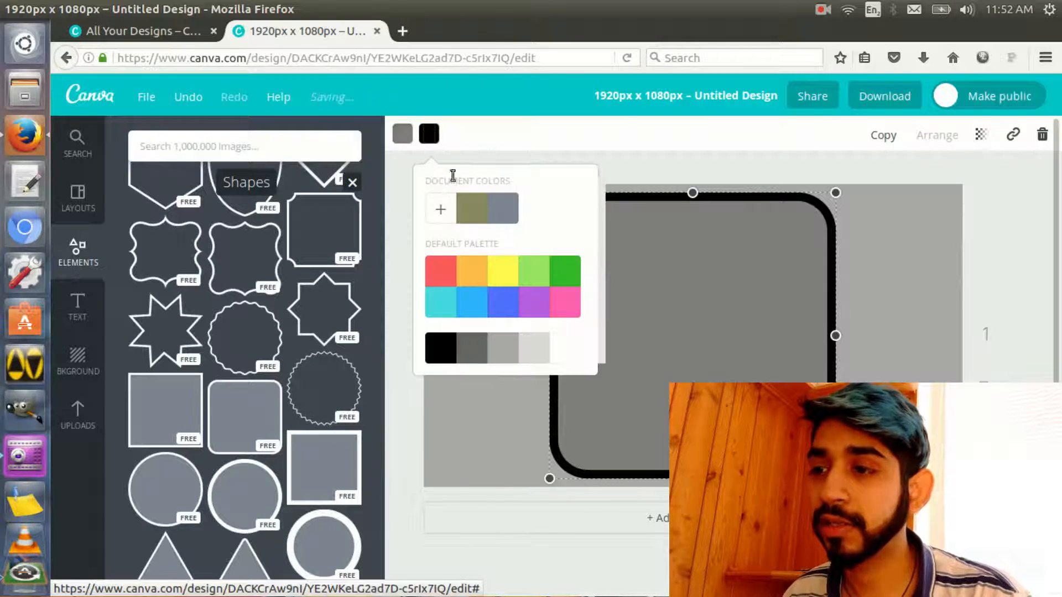
{"action": "left_click", "coordinate": [432, 136]}
{"action": "left_click", "coordinate": [400, 137]}
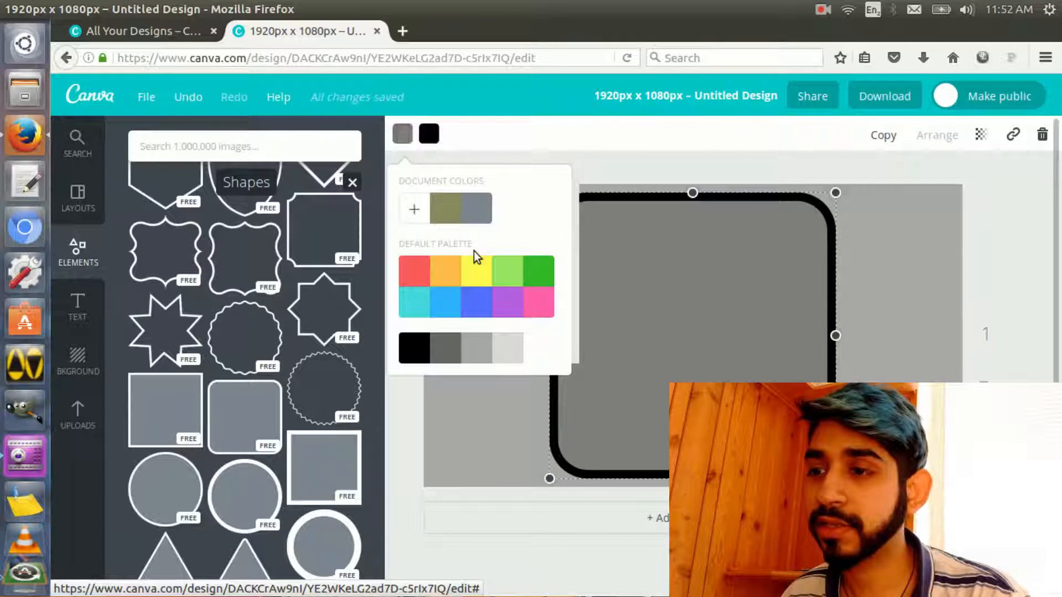
{"action": "left_click", "coordinate": [502, 352]}
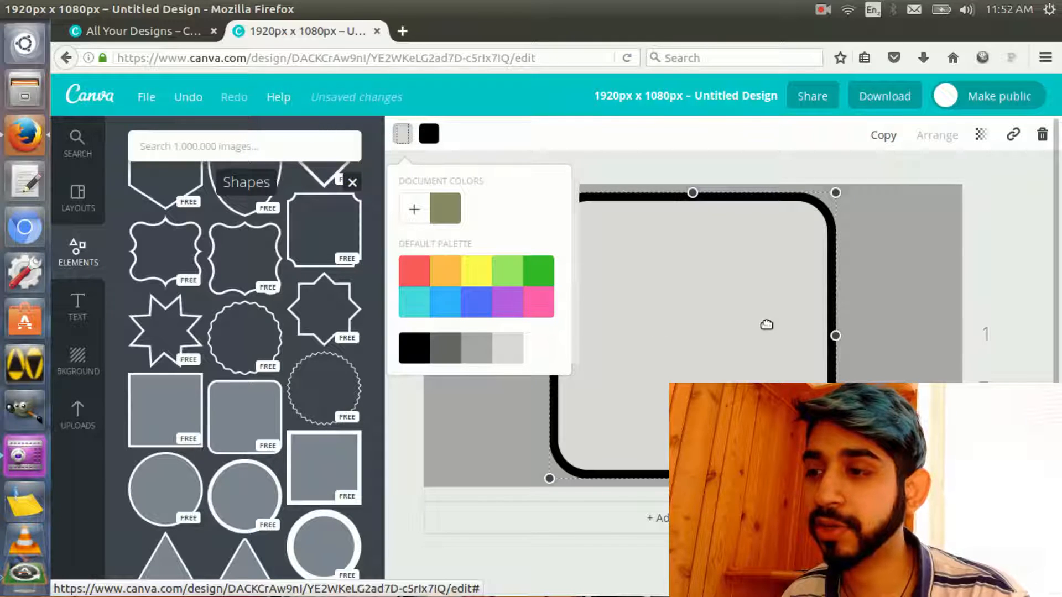
{"action": "left_click", "coordinate": [674, 160]}
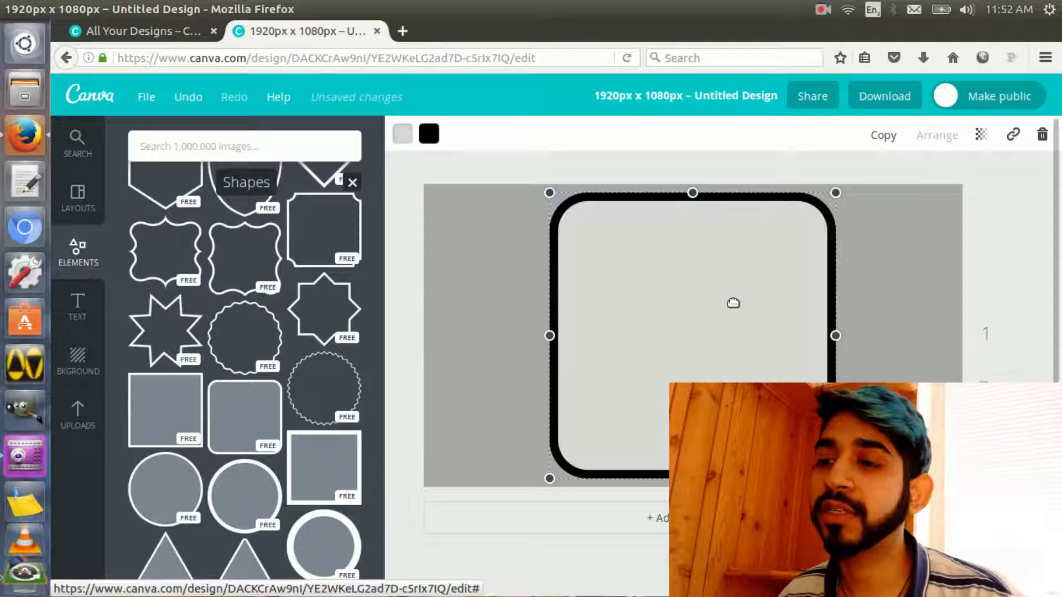
Move the rounded square to the canvas's left side, scale it to nearly full canvas height, and widen it to the left edge
{"action": "left_click_drag", "start_coordinate": [724, 265], "coordinate": [647, 266]}
{"action": "left_click_drag", "start_coordinate": [756, 193], "coordinate": [785, 166]}
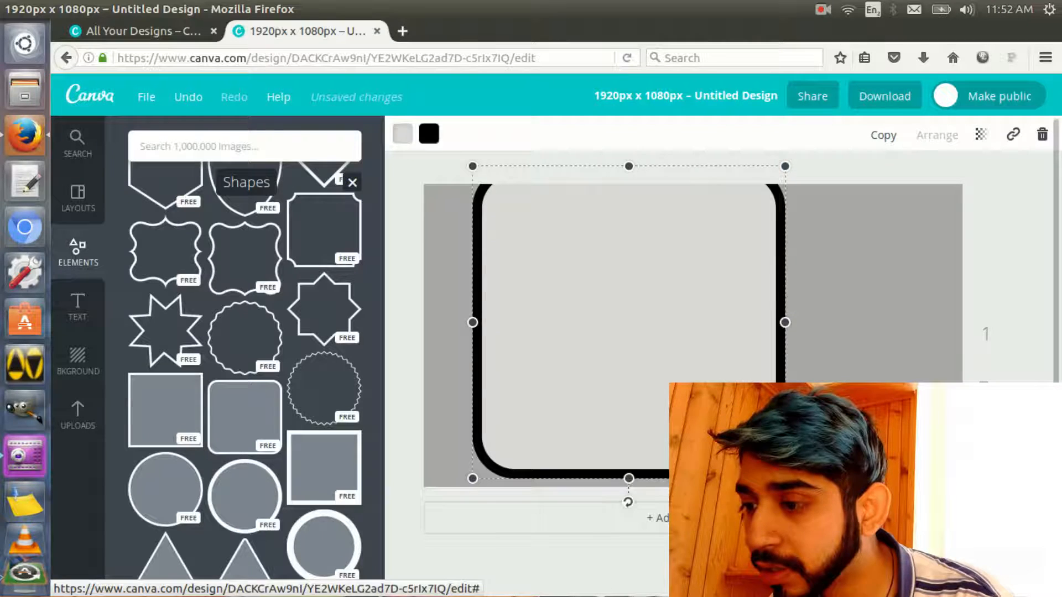
{"action": "left_click_drag", "start_coordinate": [742, 347], "coordinate": [704, 360]}
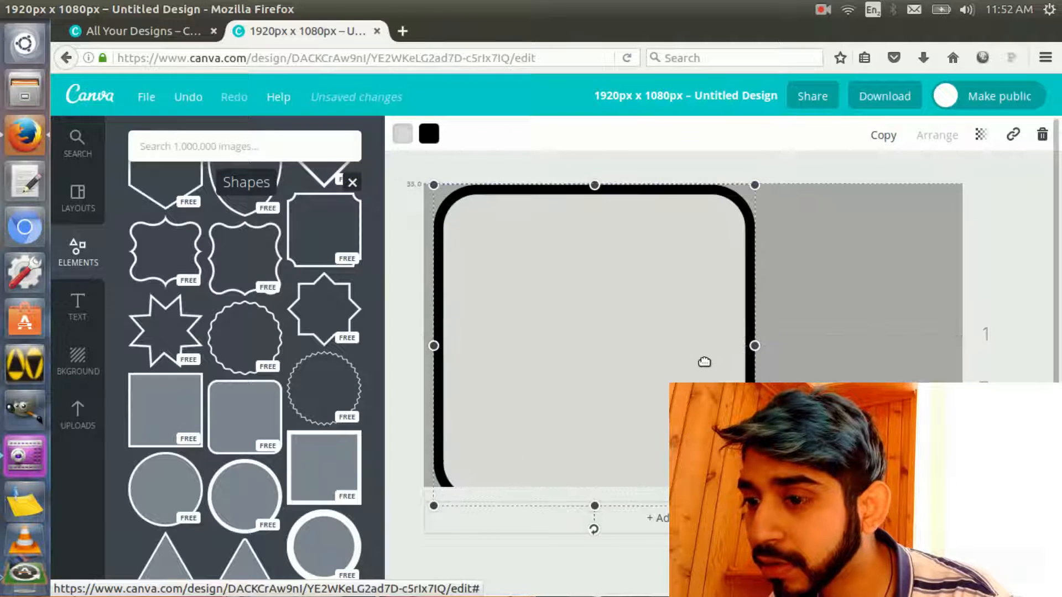
{"action": "left_click_drag", "start_coordinate": [748, 192], "coordinate": [740, 188]}
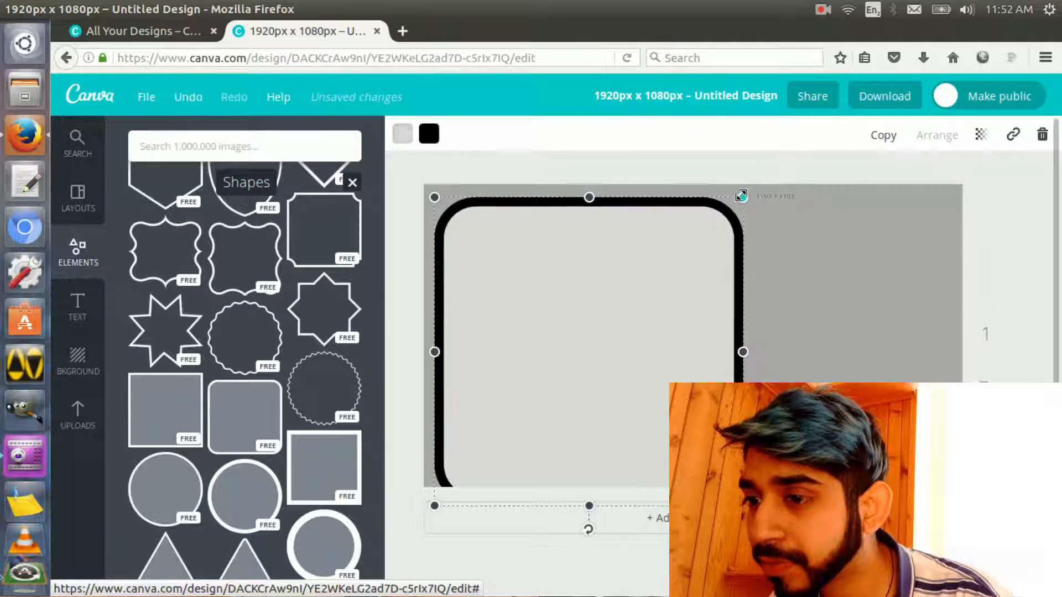
{"action": "left_click_drag", "start_coordinate": [632, 301], "coordinate": [639, 298]}
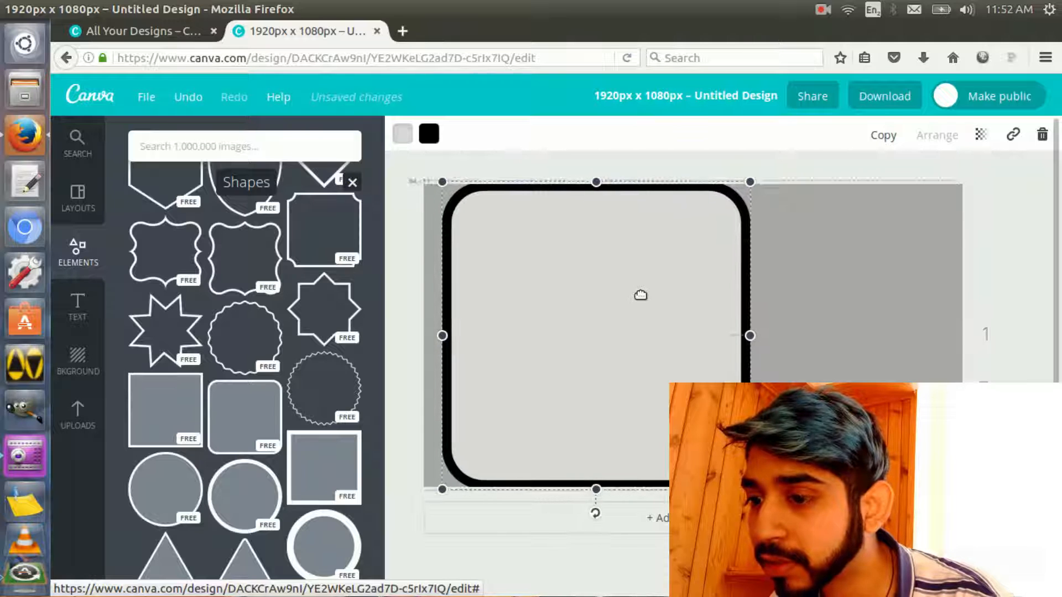
{"action": "left_click_drag", "start_coordinate": [748, 186], "coordinate": [737, 192]}
{"action": "left_click_drag", "start_coordinate": [683, 263], "coordinate": [682, 257]}
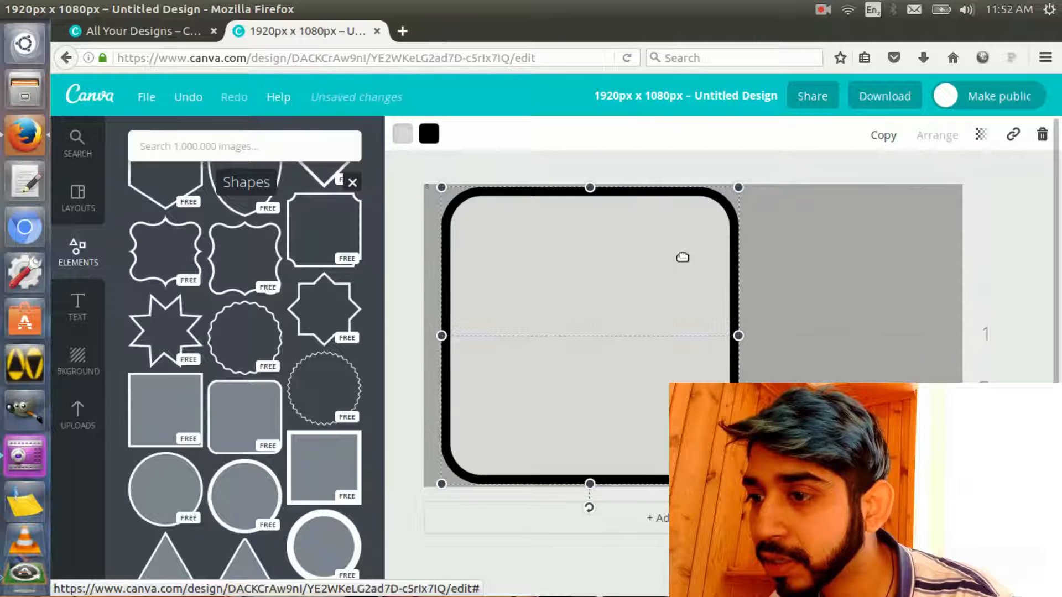
{"action": "left_click_drag", "start_coordinate": [452, 336], "coordinate": [438, 336]}
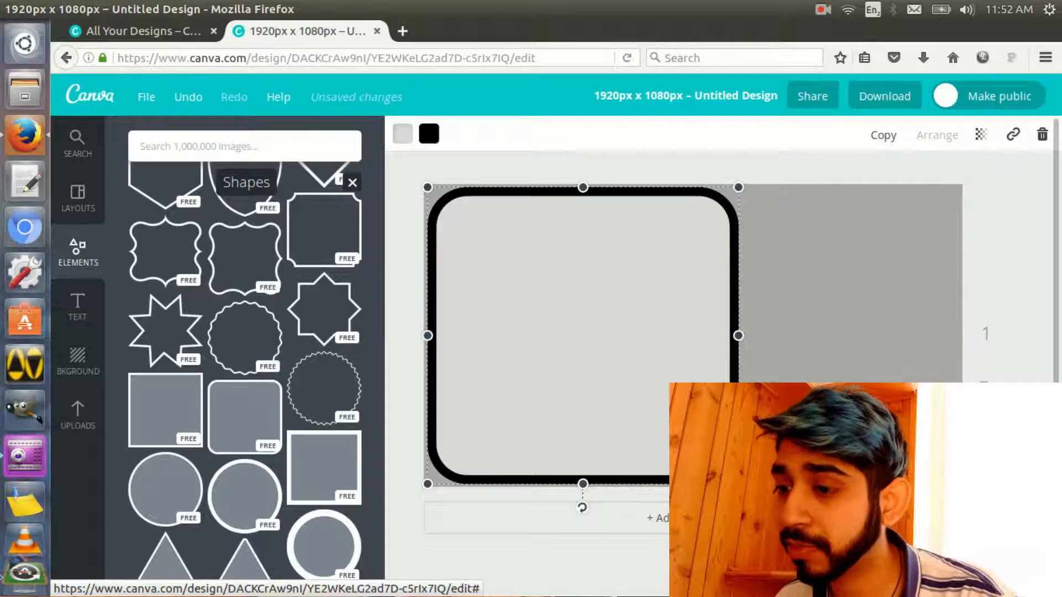
{"action": "left_click", "coordinate": [774, 553]}
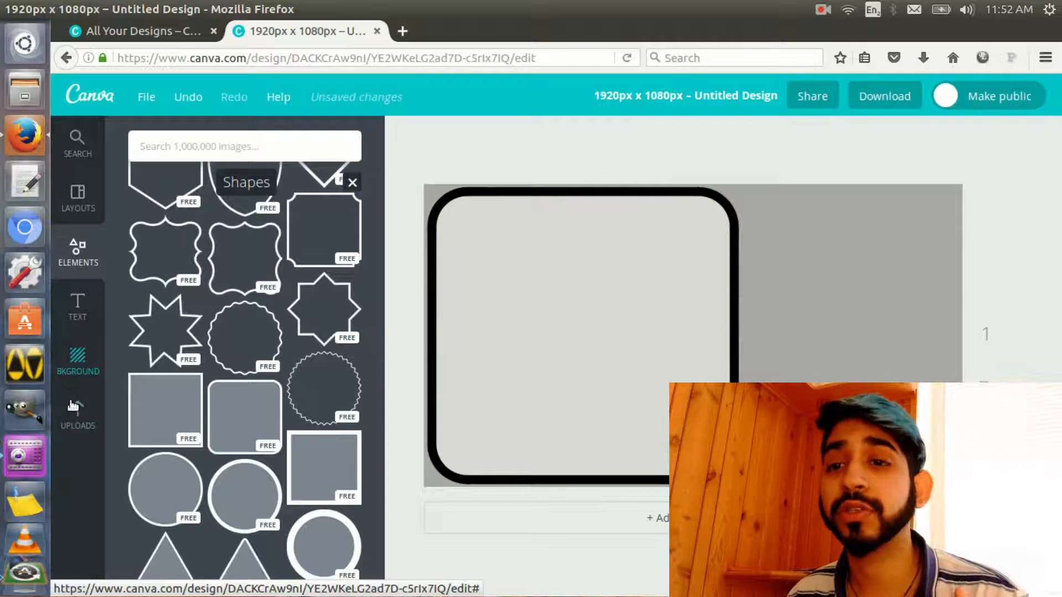
Browse the uploaded images, discard the crowd photo from the canvas, and add the cut-out portrait of the man in the lilac shirt instead
{"action": "left_click", "coordinate": [72, 410]}
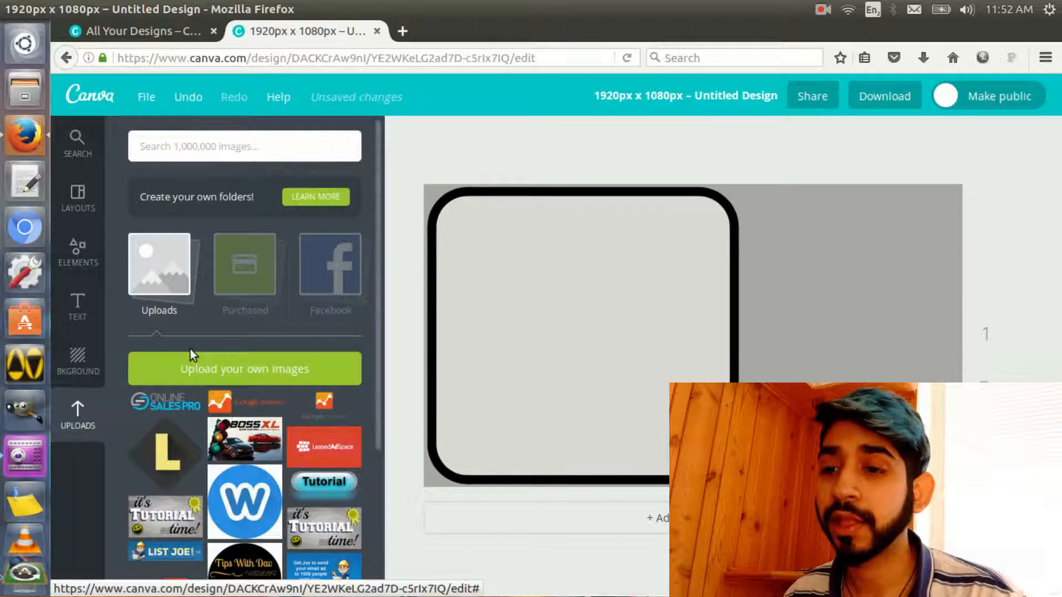
{"action": "scroll", "coordinate": [361, 375], "scroll_direction": "down", "scroll_amount": 3}
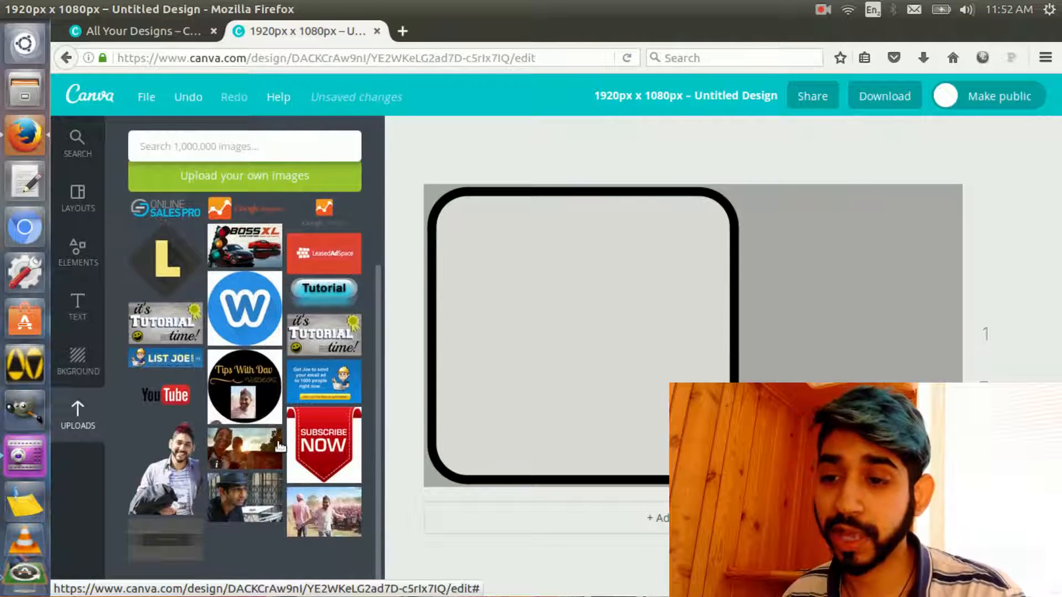
{"action": "left_click", "coordinate": [322, 516]}
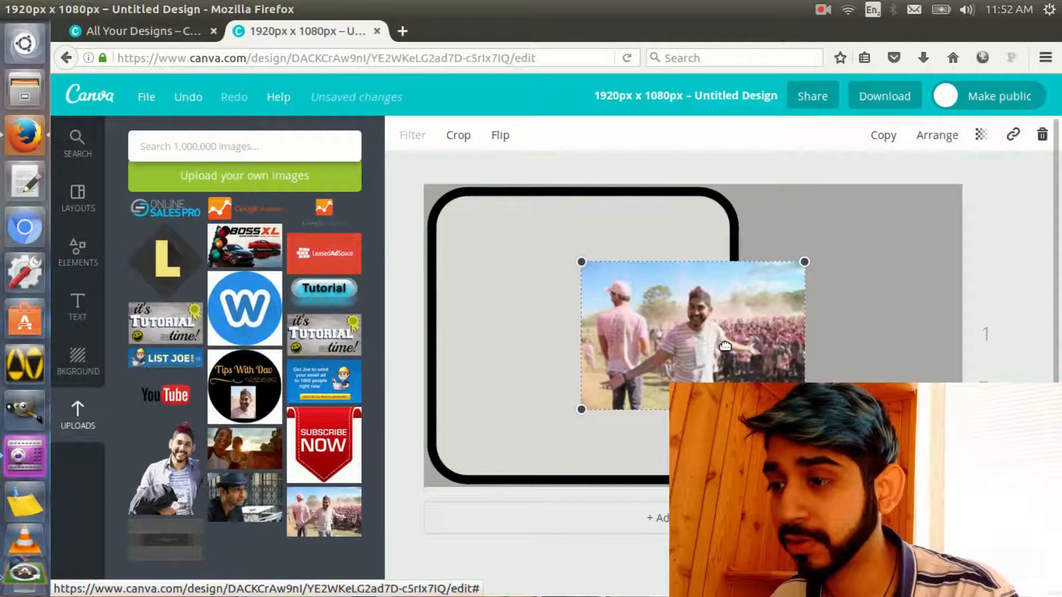
{"action": "key", "text": "Delete"}
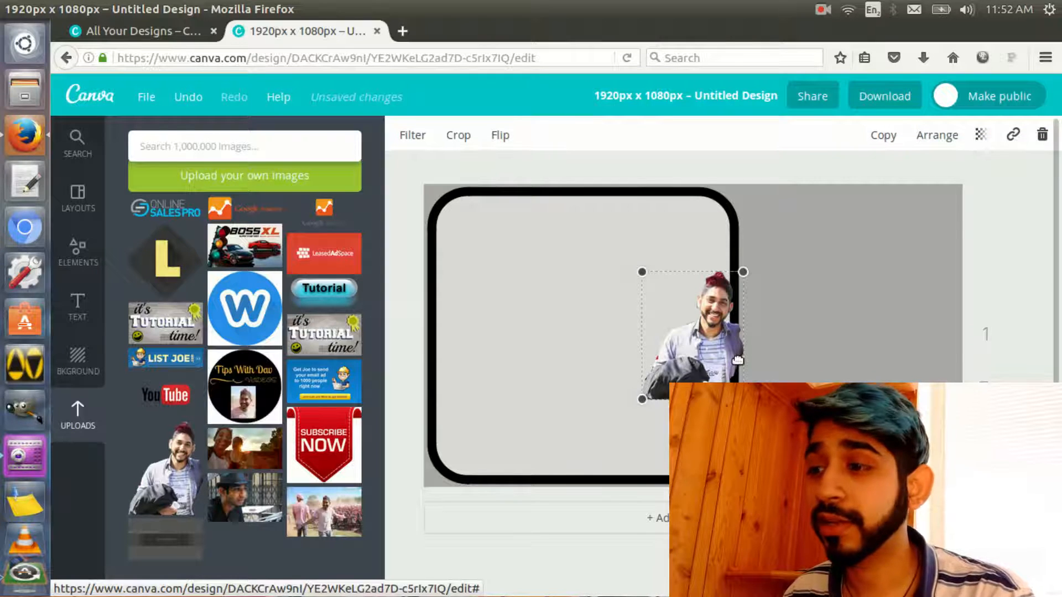
Scale the cut-out portrait to nearly full canvas height on the canvas's right side, and widen the rounded square toward it
{"action": "left_click_drag", "start_coordinate": [752, 260], "coordinate": [838, 197]}
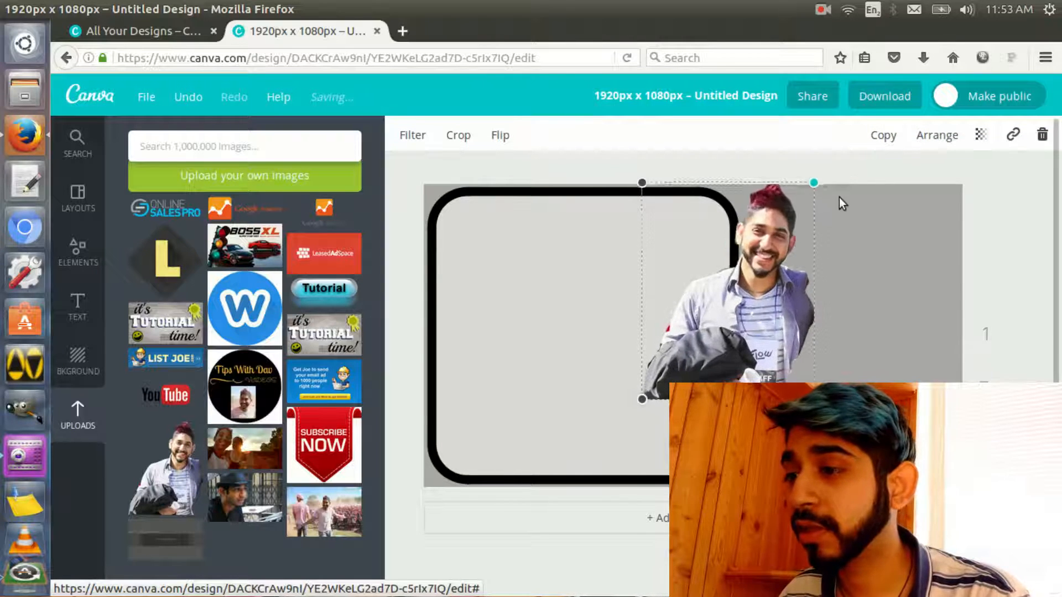
{"action": "left_click_drag", "start_coordinate": [753, 331], "coordinate": [853, 417]}
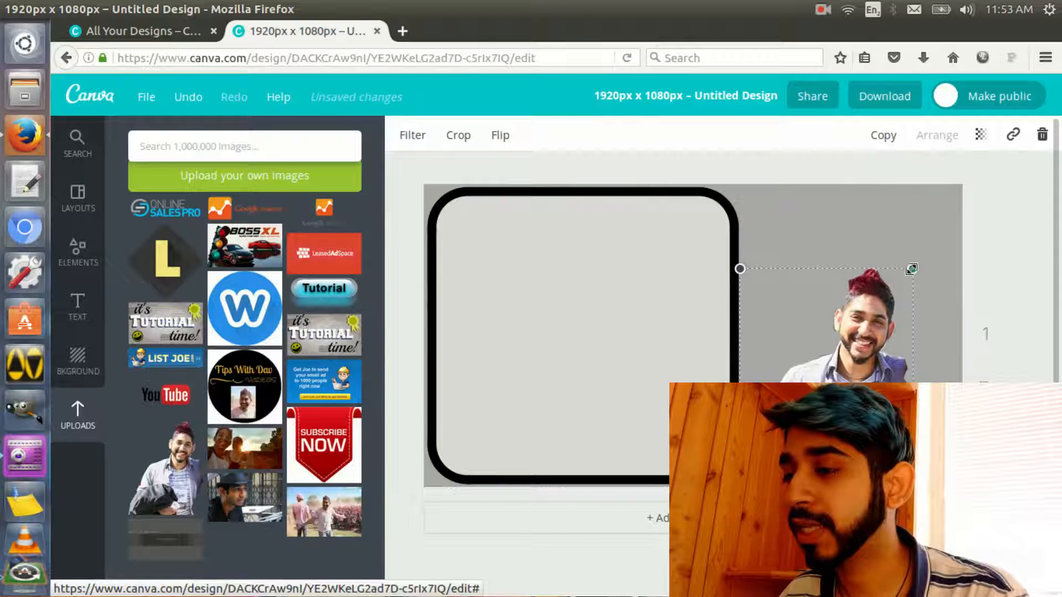
{"action": "left_click_drag", "start_coordinate": [913, 269], "coordinate": [974, 176]}
{"action": "left_click_drag", "start_coordinate": [977, 272], "coordinate": [961, 273]}
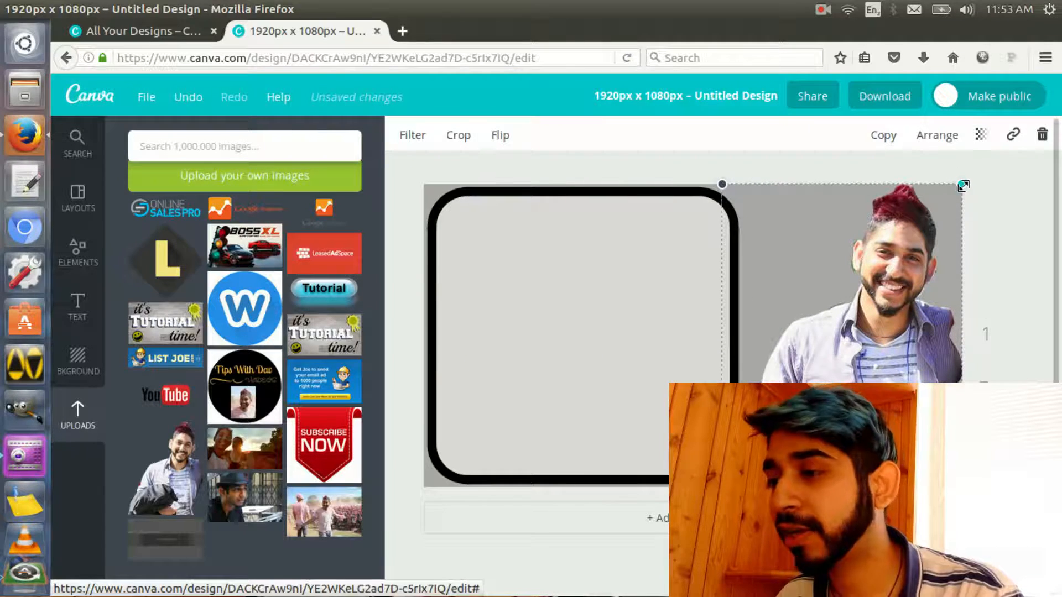
{"action": "left_click_drag", "start_coordinate": [964, 186], "coordinate": [982, 190]}
{"action": "left_click_drag", "start_coordinate": [892, 358], "coordinate": [908, 371]}
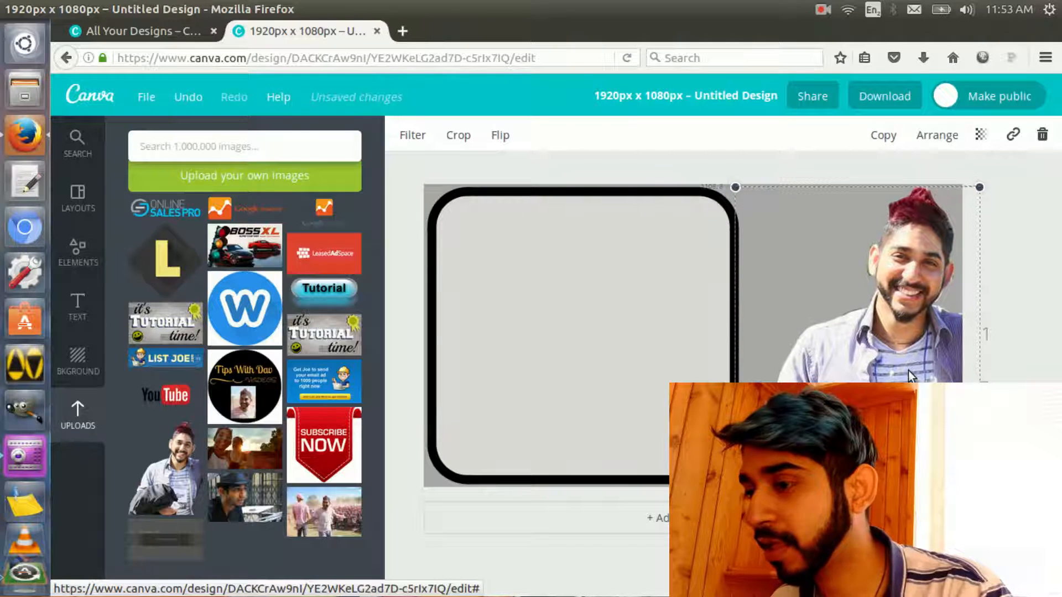
{"action": "left_click", "coordinate": [737, 319]}
{"action": "left_click_drag", "start_coordinate": [738, 336], "coordinate": [752, 336]}
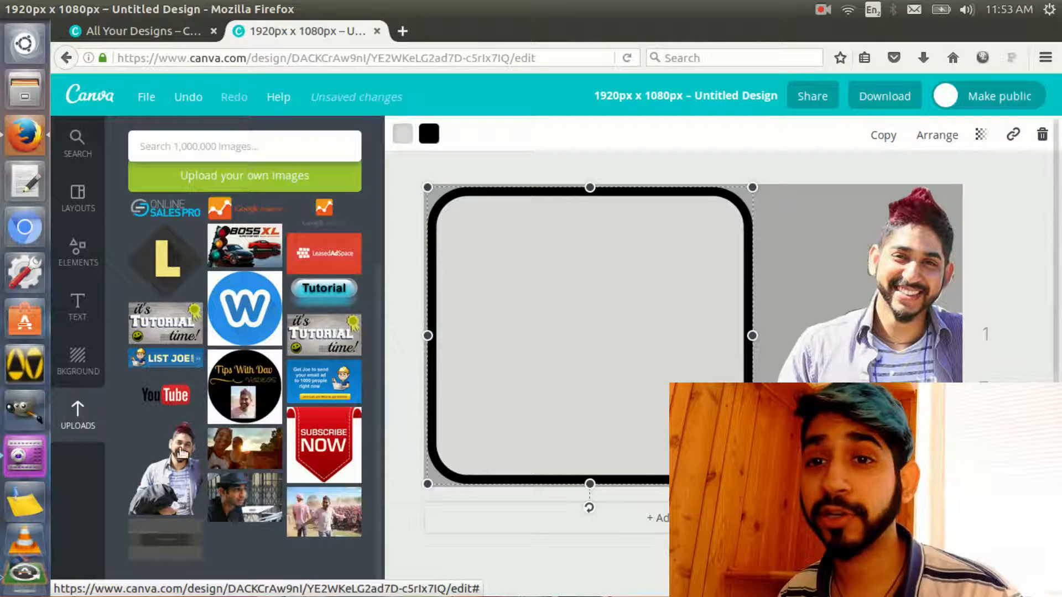
Browse the text designs and add the "Bedtime Fairy Stories" text combination over the rounded square
{"action": "left_click", "coordinate": [78, 305]}
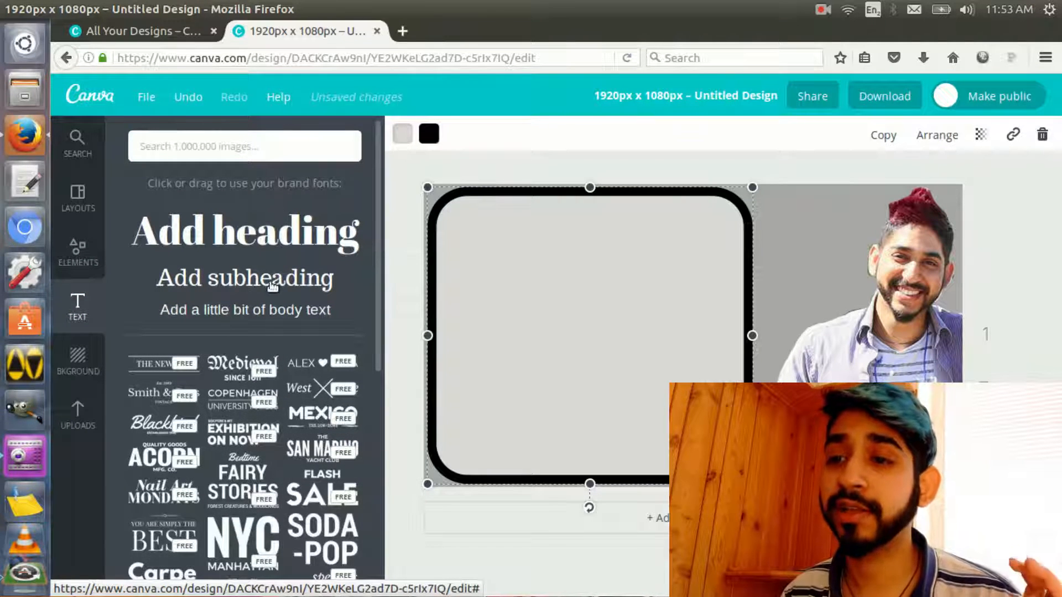
{"action": "scroll", "coordinate": [281, 337], "scroll_direction": "down", "scroll_amount": 3}
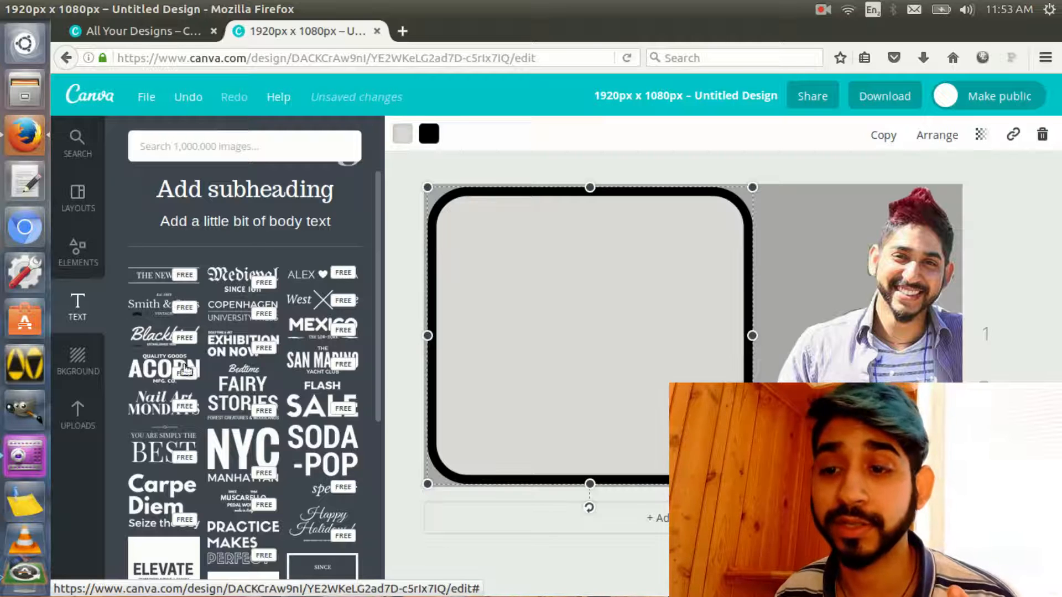
{"action": "left_click", "coordinate": [250, 409]}
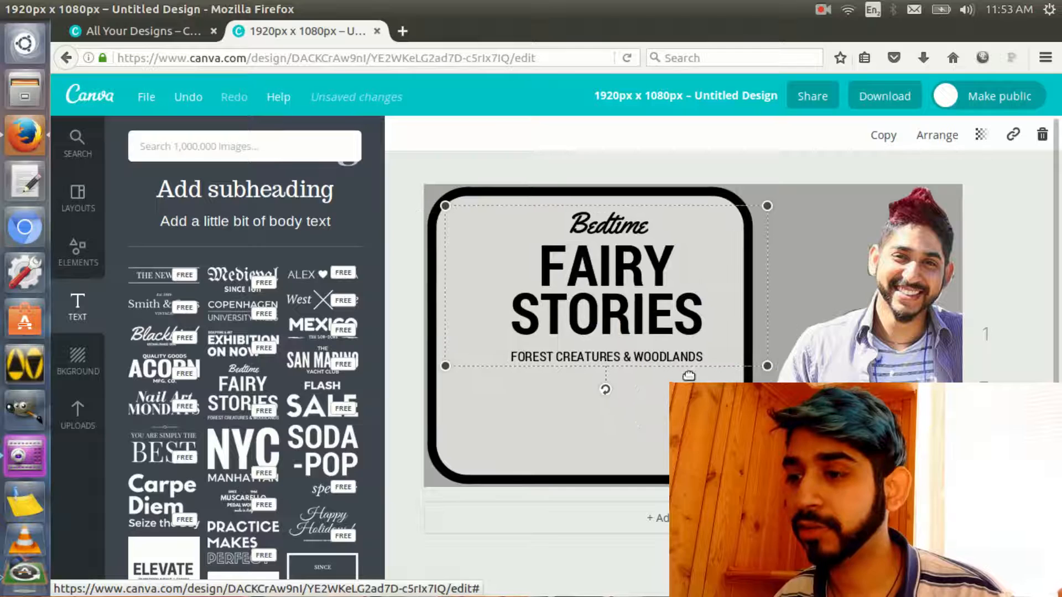
Colour the word "Bedtime" with the default palette's purple
{"action": "double_click", "coordinate": [613, 212]}
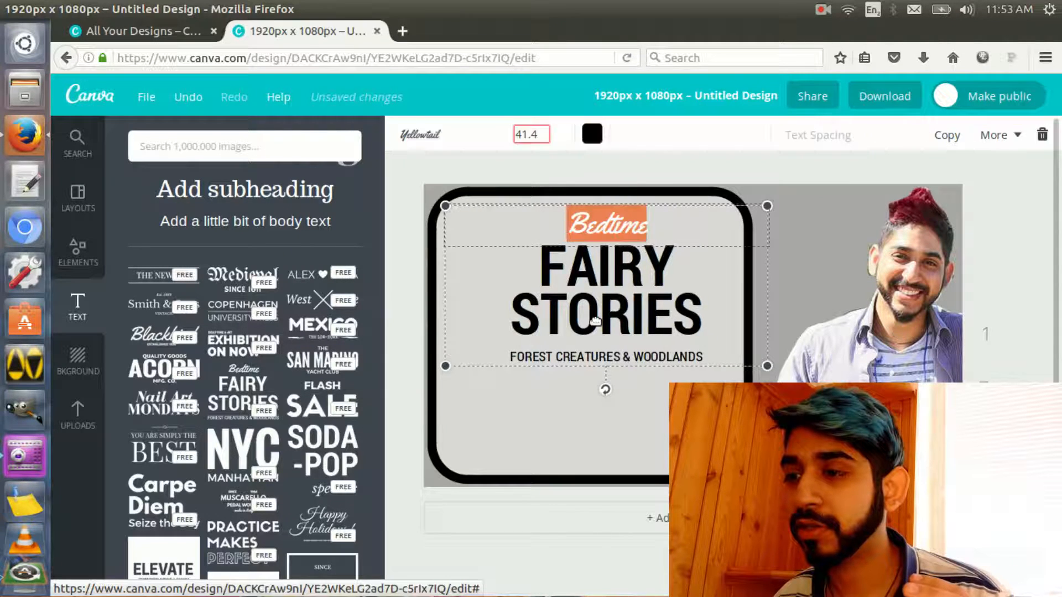
{"action": "left_click", "coordinate": [591, 134]}
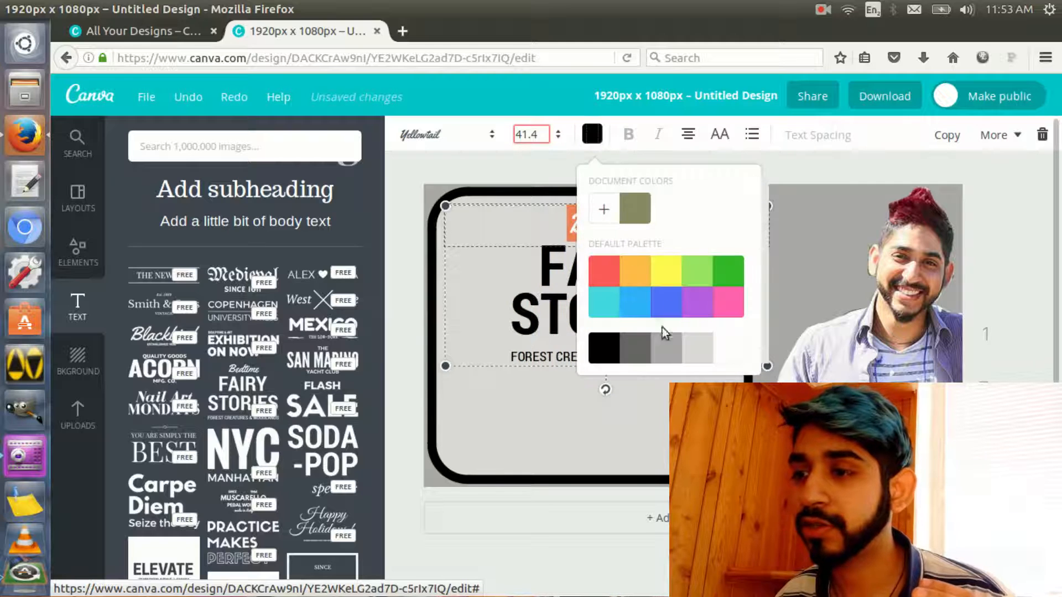
{"action": "left_click", "coordinate": [695, 303]}
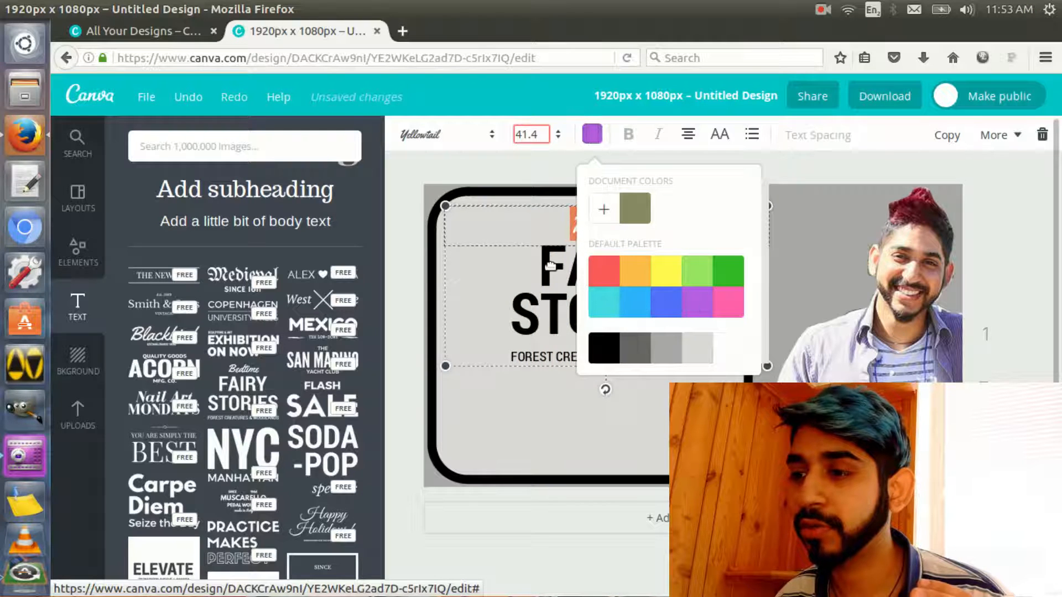
Colour the word "STORIES" with the default palette's light blue, keeping "FAIRY" black
{"action": "double_click", "coordinate": [551, 265]}
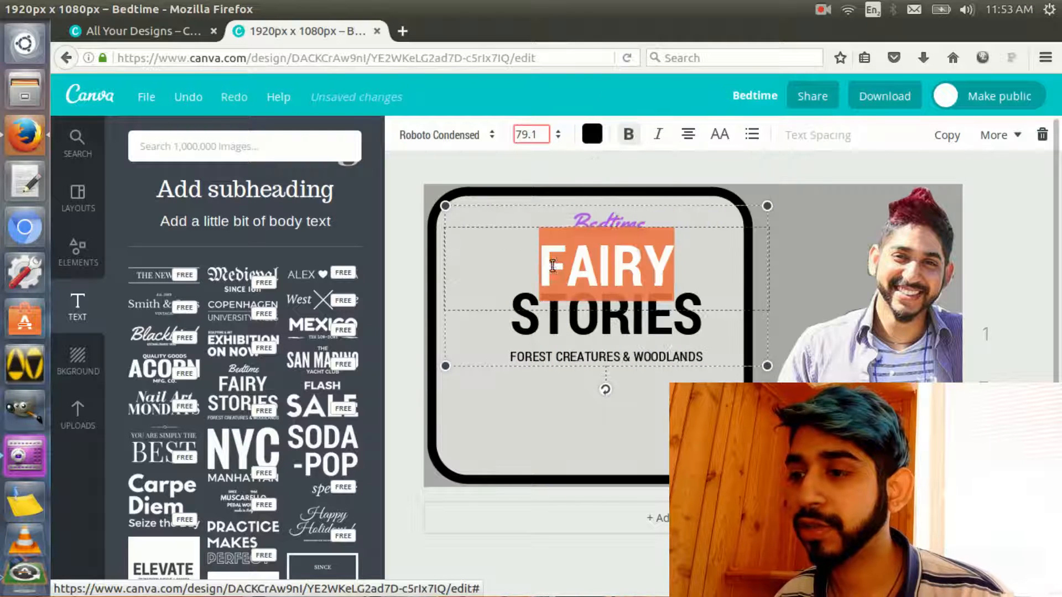
{"action": "left_click", "coordinate": [591, 133]}
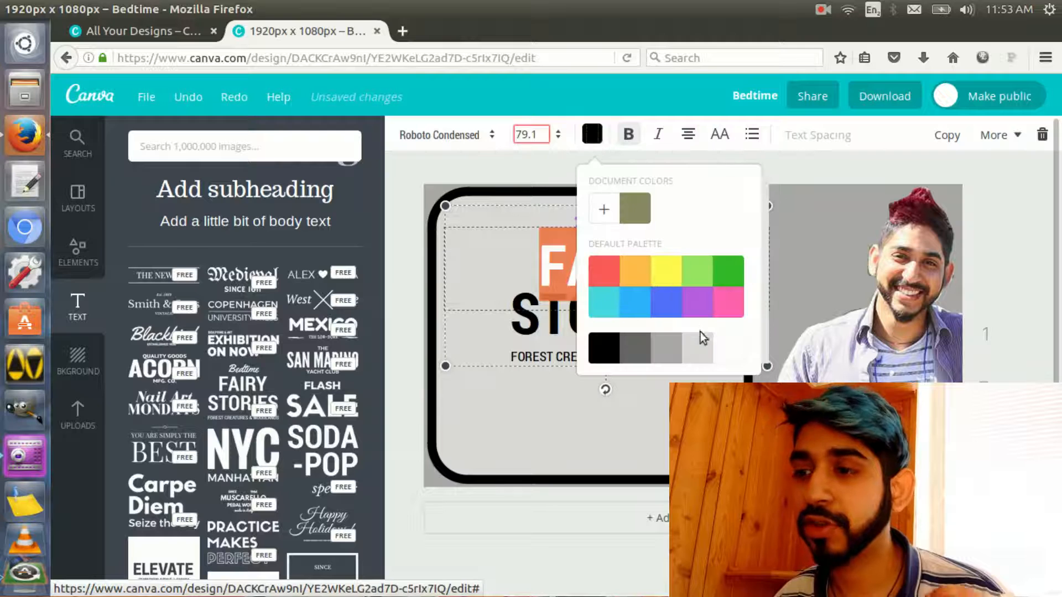
{"action": "left_click", "coordinate": [537, 325]}
{"action": "left_click", "coordinate": [592, 134]}
{"action": "left_click", "coordinate": [648, 304]}
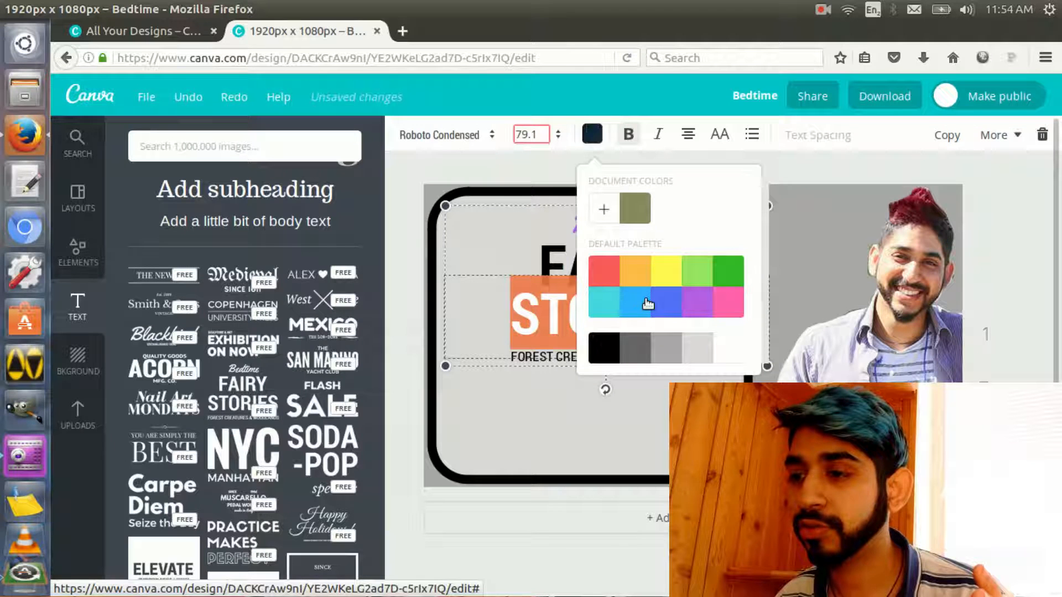
Colour the "FOREST CREATURES & WOODLANDS" line with the default palette's purple
{"action": "left_click", "coordinate": [540, 359]}
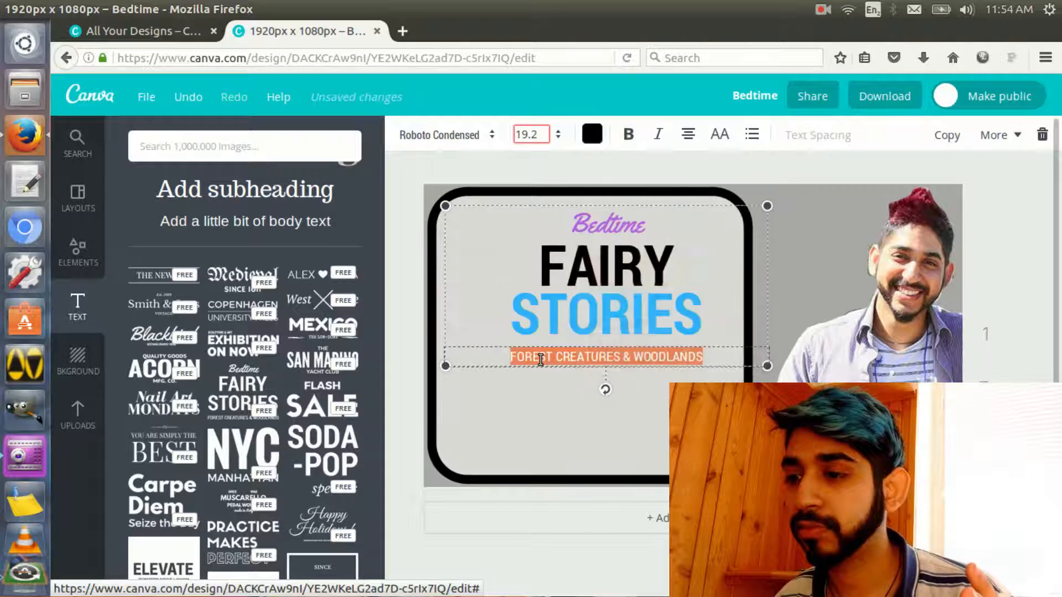
{"action": "left_click", "coordinate": [592, 134]}
{"action": "left_click", "coordinate": [702, 311]}
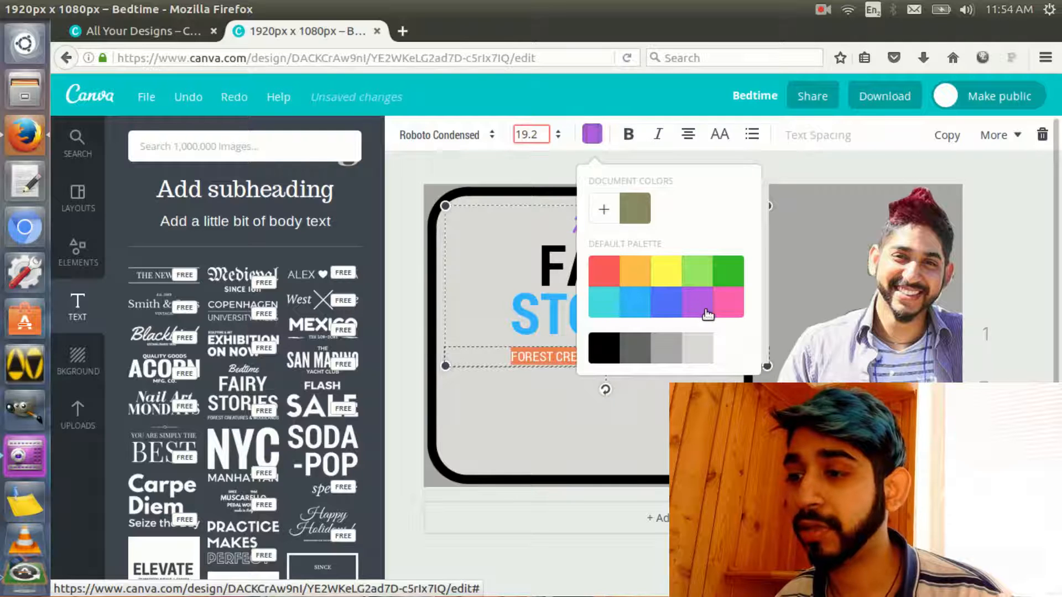
{"action": "left_click", "coordinate": [522, 447]}
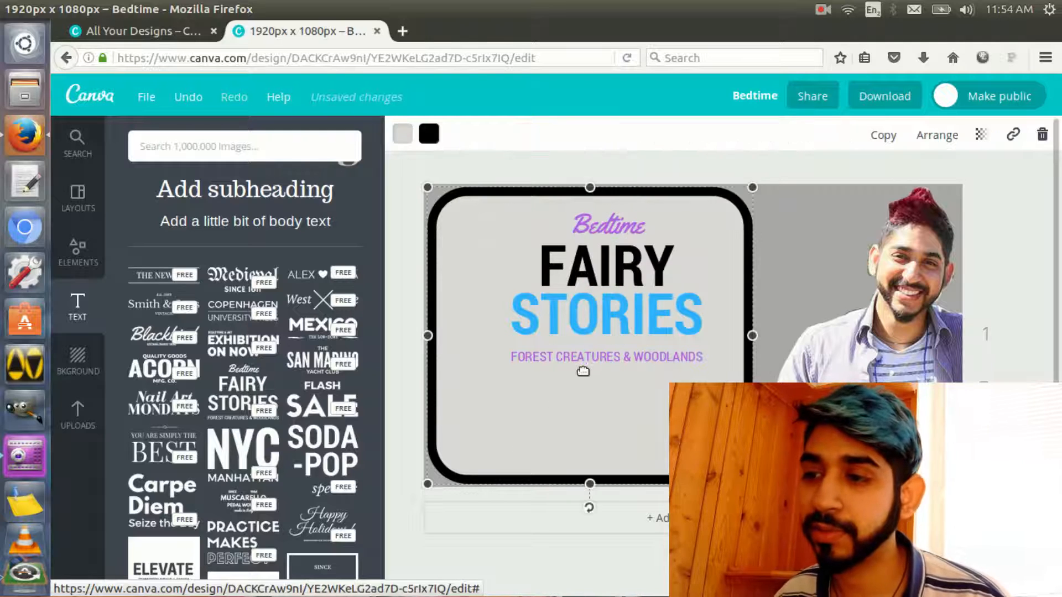
Set the "FOREST CREATURES & WOODLANDS" line and the word "STORIES" to the Germania One font
{"action": "left_click", "coordinate": [592, 358]}
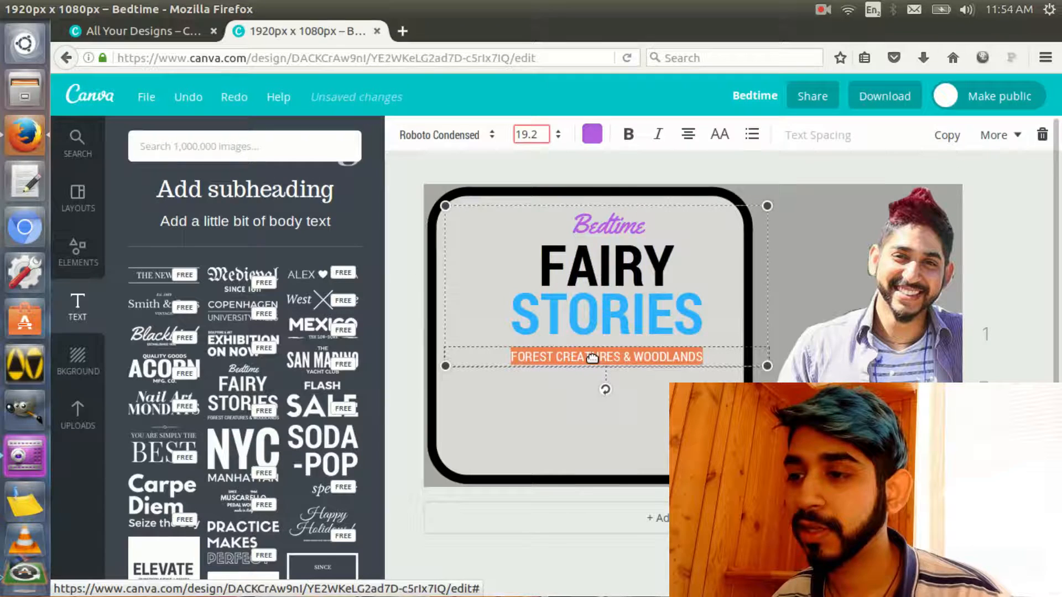
{"action": "left_click", "coordinate": [443, 134]}
{"action": "left_click", "coordinate": [445, 237]}
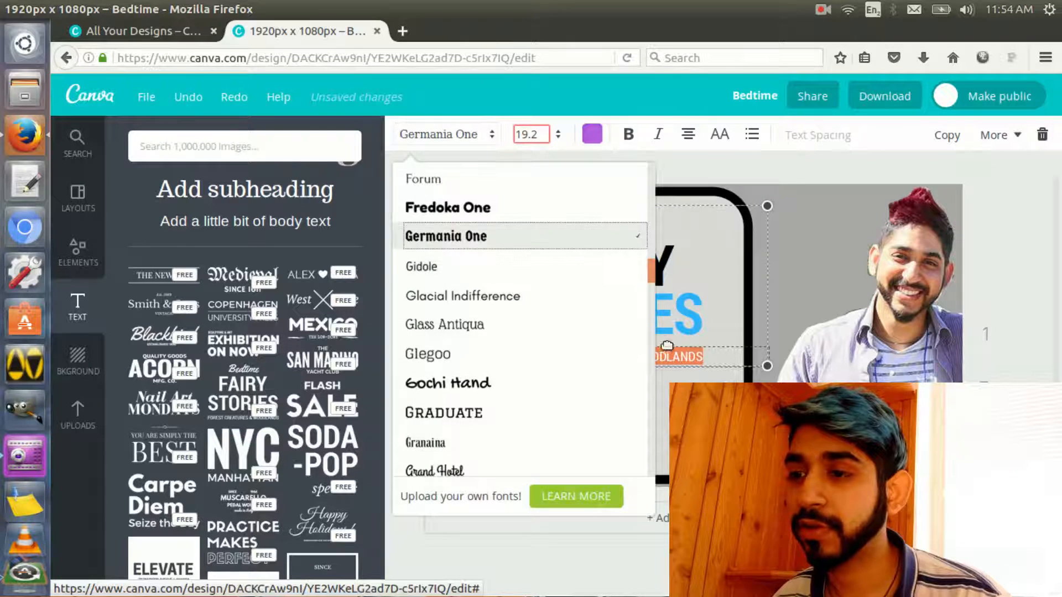
{"action": "left_click", "coordinate": [553, 313]}
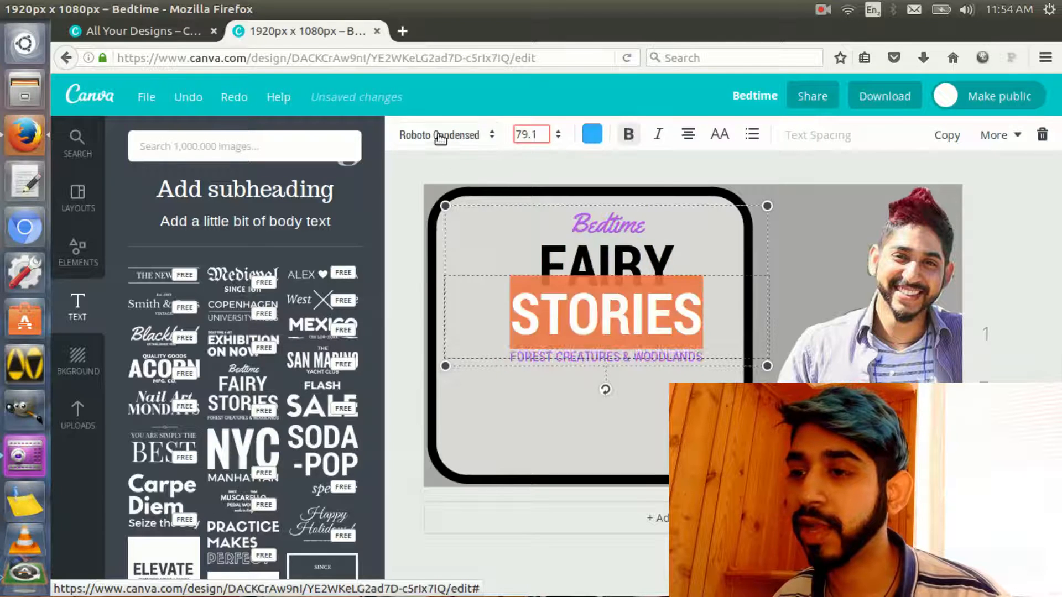
{"action": "left_click", "coordinate": [443, 134]}
{"action": "left_click", "coordinate": [459, 237]}
Change the font of the words "FAIRY" and "Bedtime" to Germania One
{"action": "left_click", "coordinate": [667, 268]}
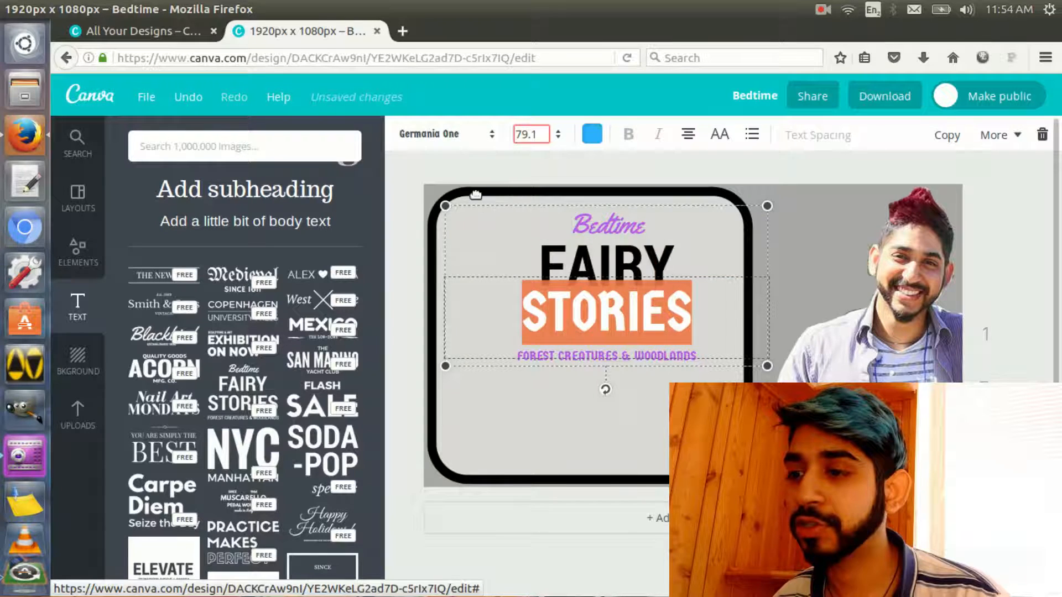
{"action": "left_click", "coordinate": [432, 135]}
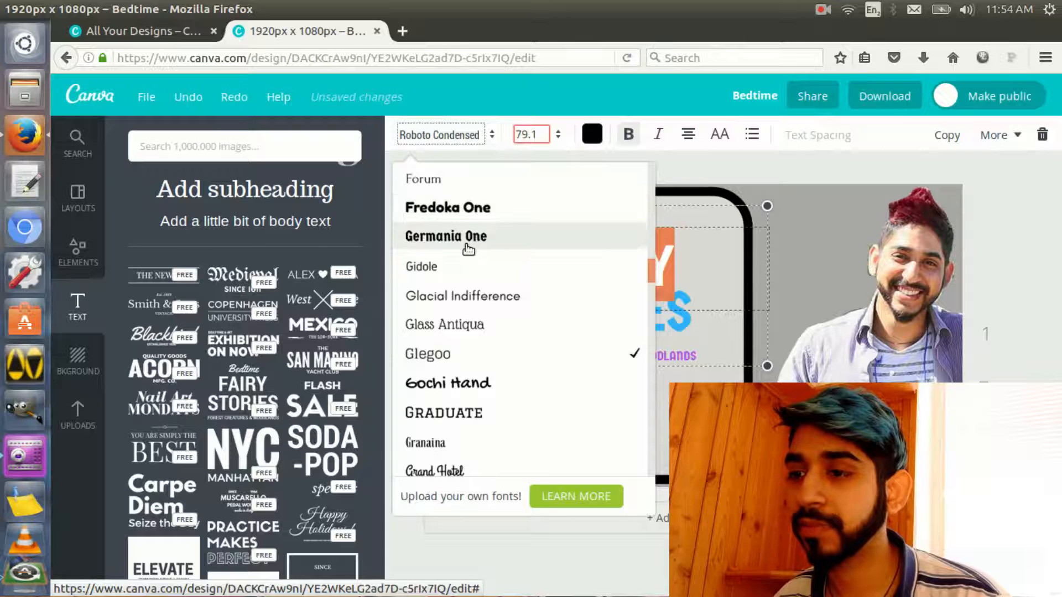
{"action": "left_click", "coordinate": [476, 238]}
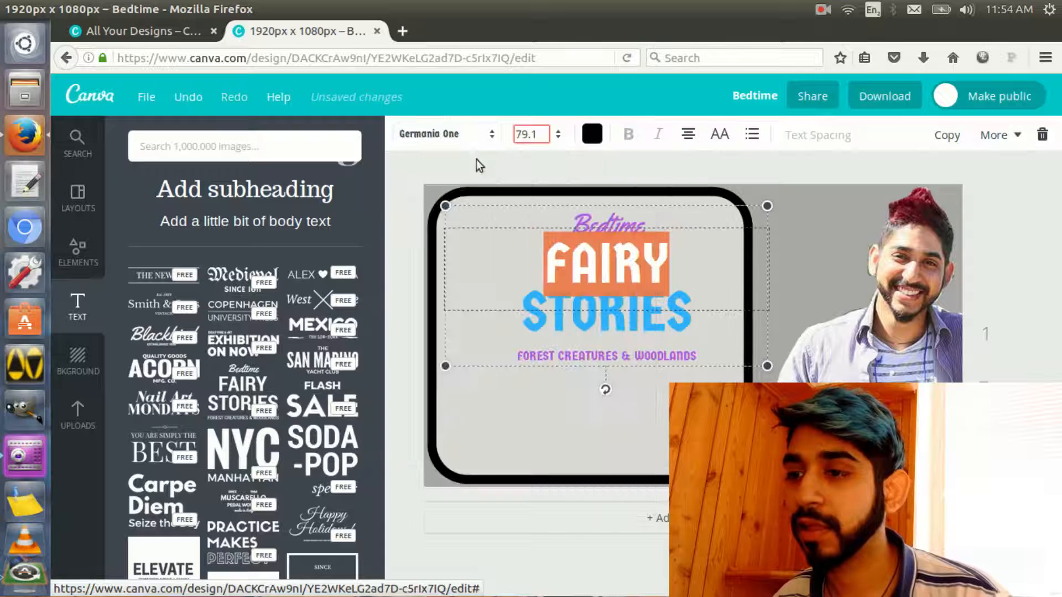
{"action": "left_click", "coordinate": [595, 221]}
{"action": "left_click", "coordinate": [431, 135]}
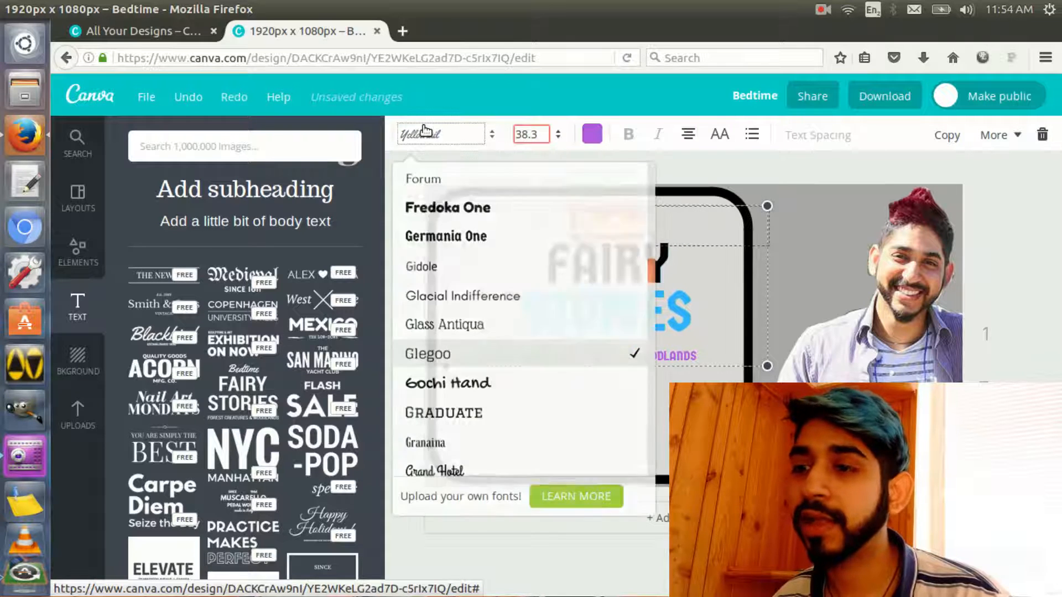
{"action": "left_click", "coordinate": [516, 238]}
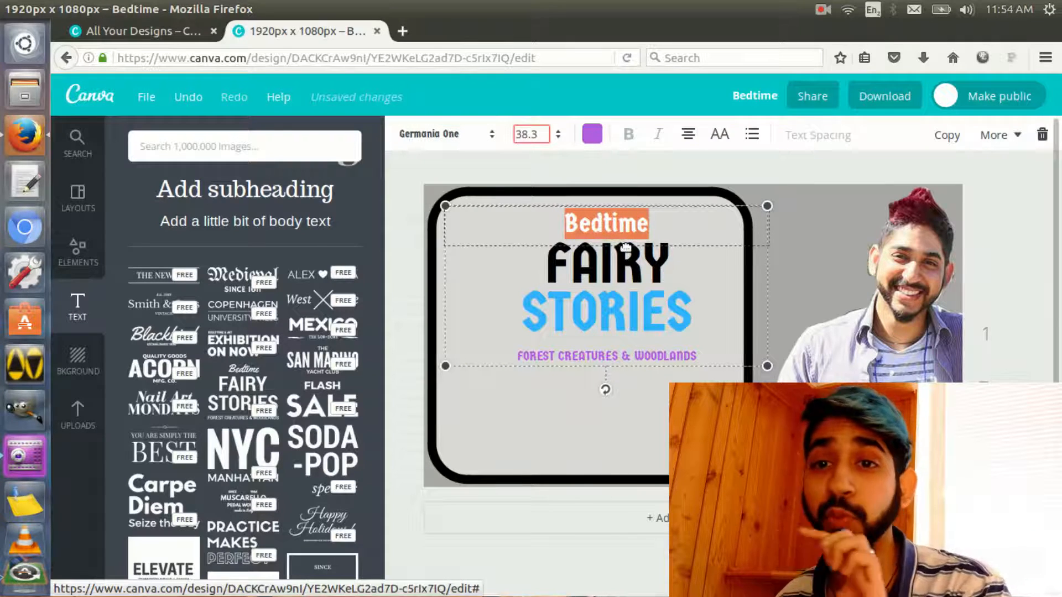
Replace the "FOREST CREATURES & WOODLANDS" line with the text "On Our Channel"
{"action": "left_click", "coordinate": [685, 360]}
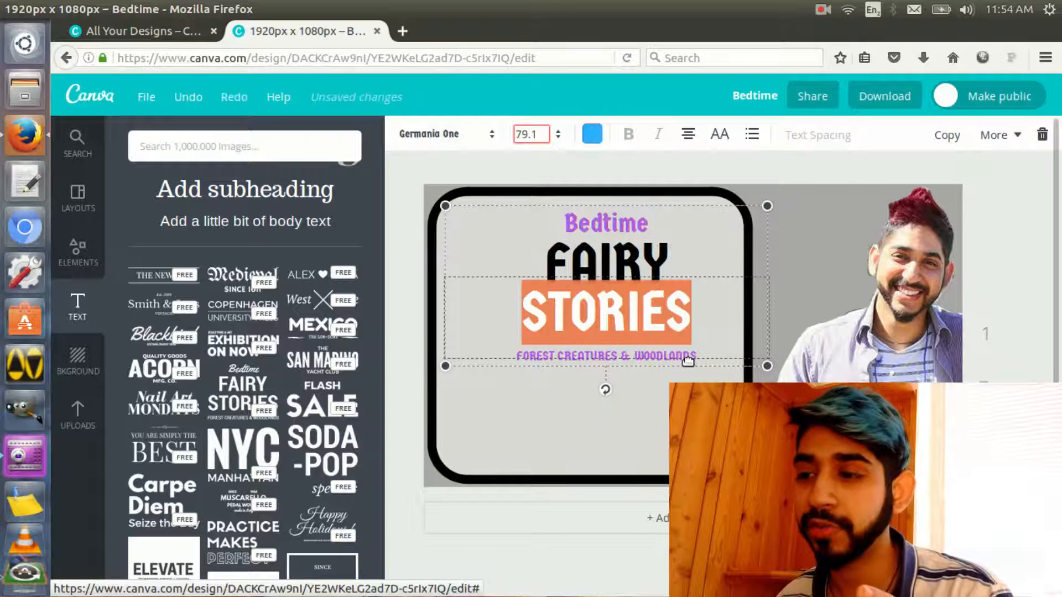
{"action": "left_click", "coordinate": [616, 362]}
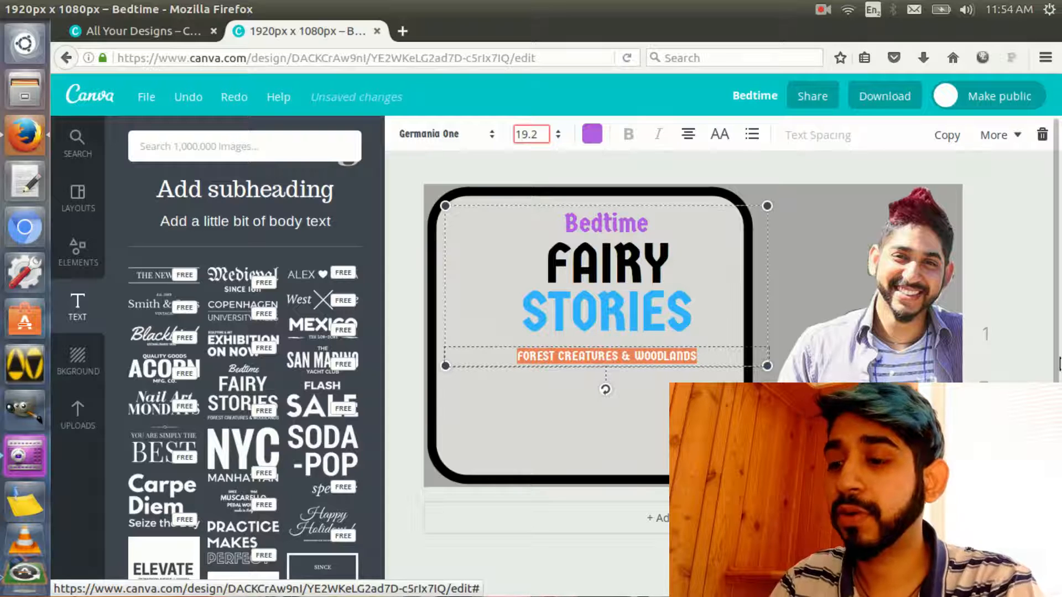
{"action": "type", "text": "o"}
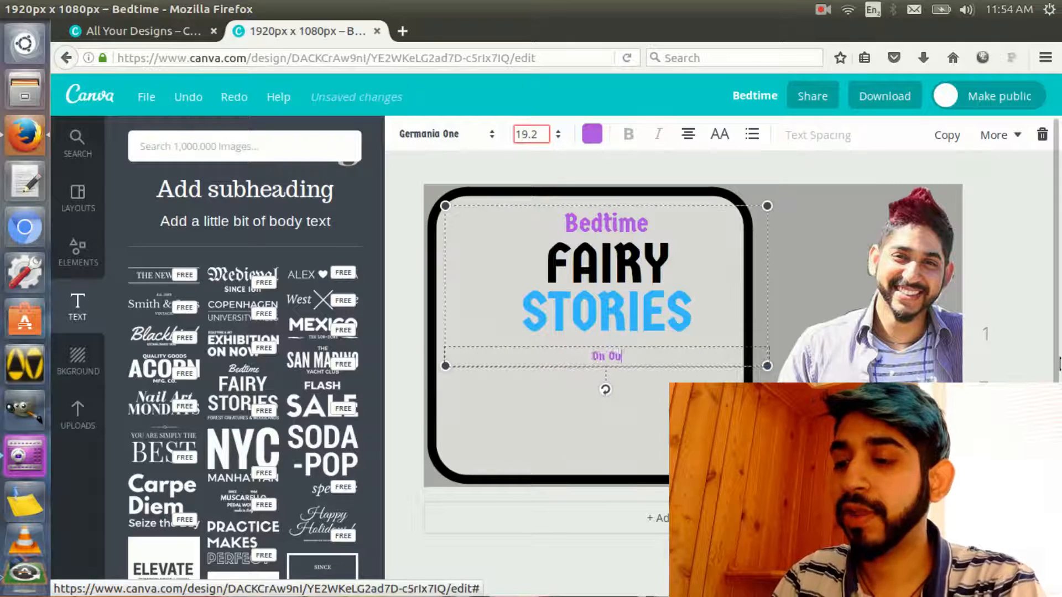
{"action": "type", "text": "n Our Fav"}
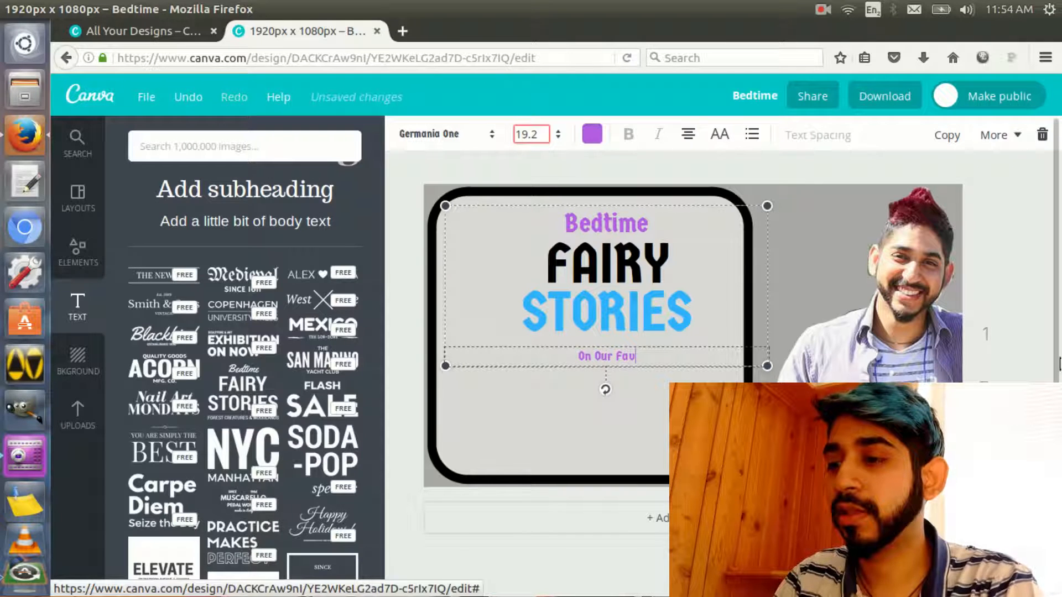
{"action": "key", "text": "BackSpace"}
{"action": "key", "text": "BackSpace"}
{"action": "key", "text": "BackSpace"}
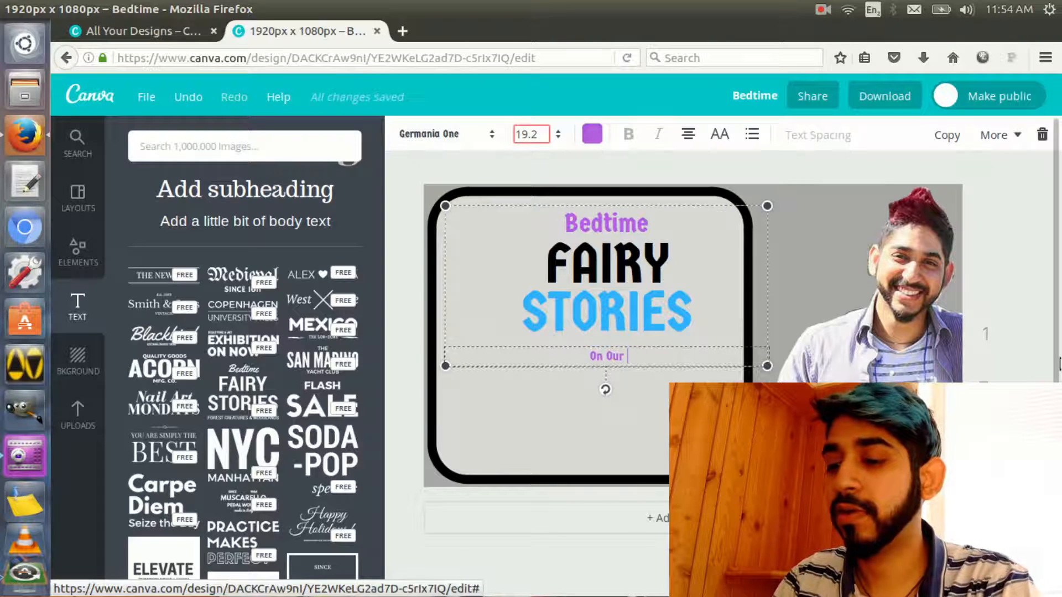
{"action": "type", "text": "Channel"}
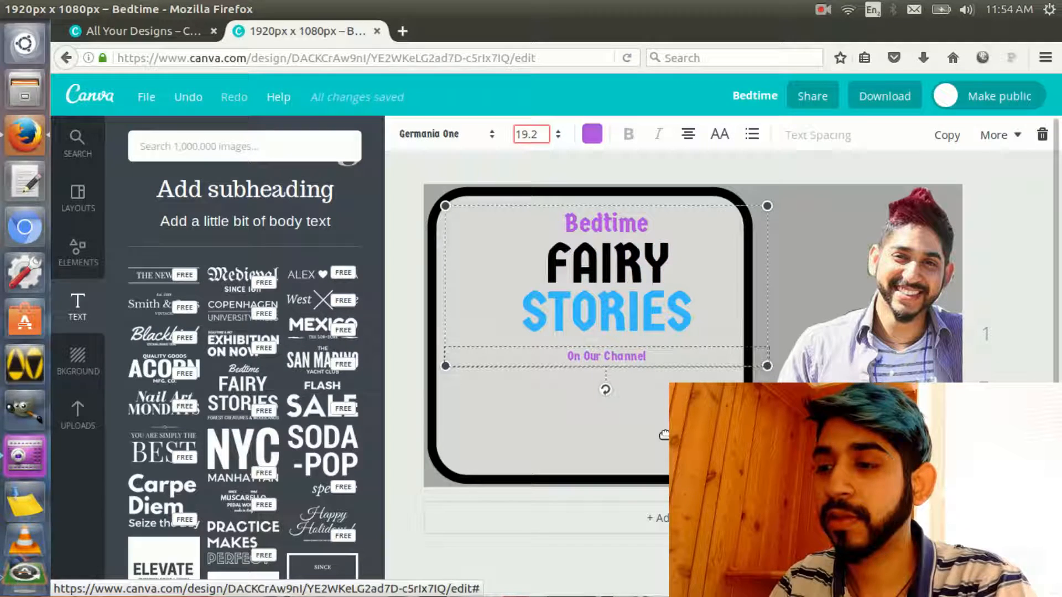
Append "....." to the "On Our Channel" line and enlarge the title text group to about 1415 × 708, centred horizontally in the rounded frame
{"action": "type", "text": "....."}
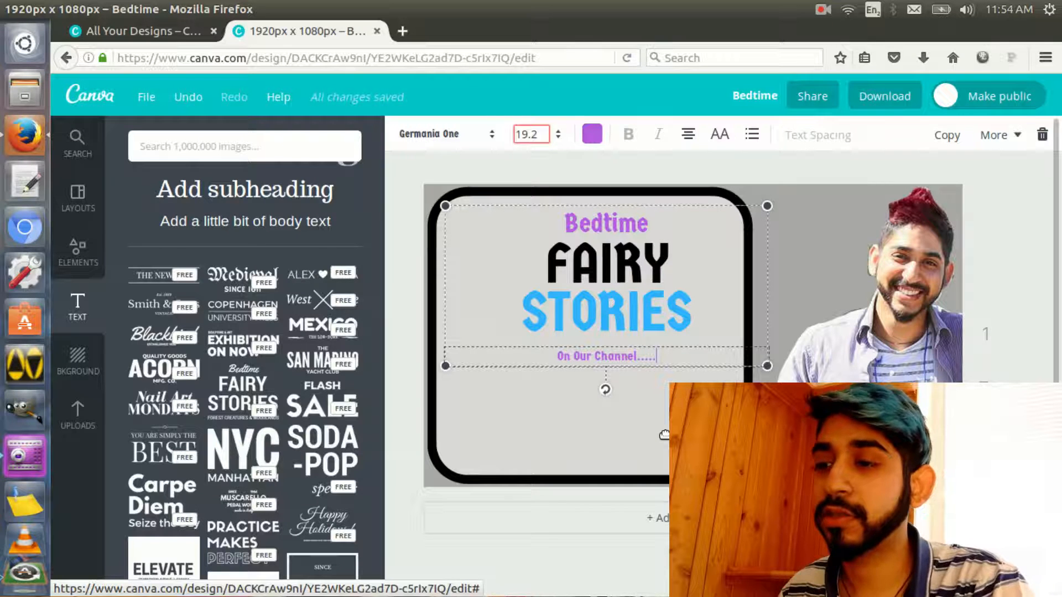
{"action": "left_click", "coordinate": [604, 383]}
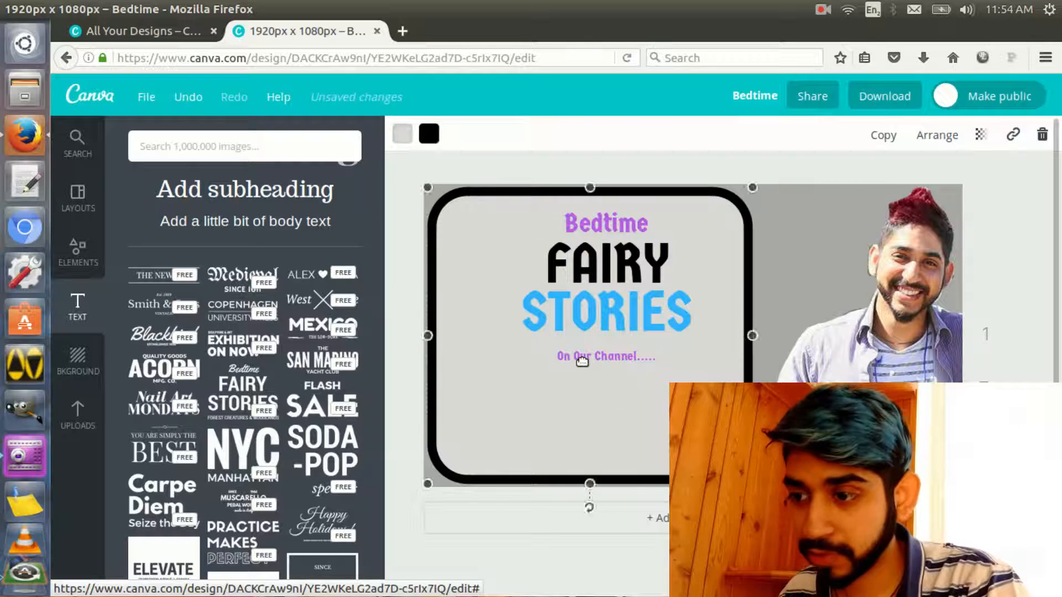
{"action": "left_click", "coordinate": [593, 320]}
{"action": "left_click_drag", "start_coordinate": [770, 205], "coordinate": [841, 170]}
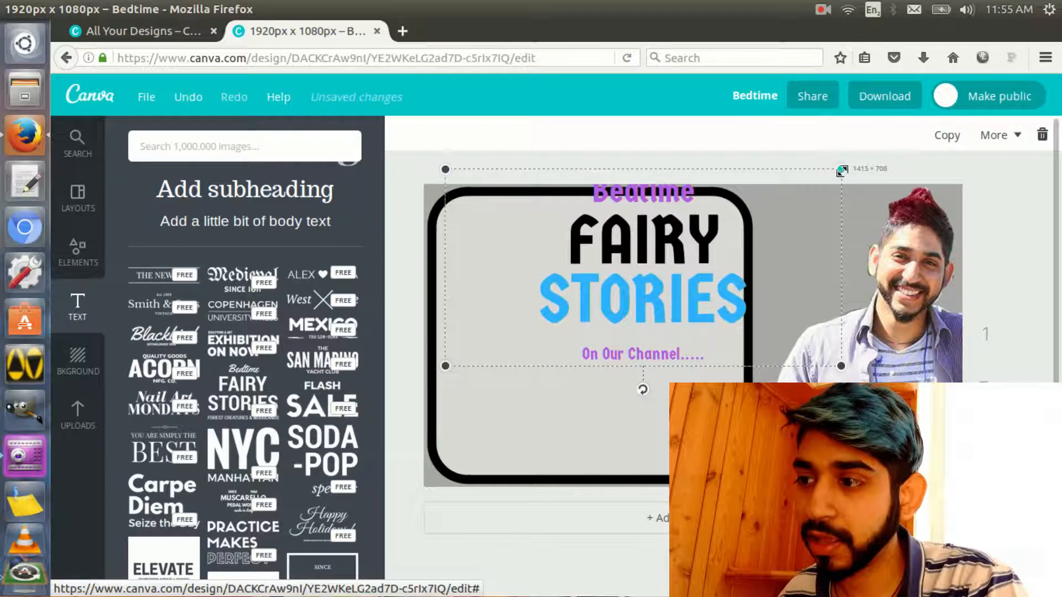
{"action": "left_click_drag", "start_coordinate": [612, 280], "coordinate": [564, 303]}
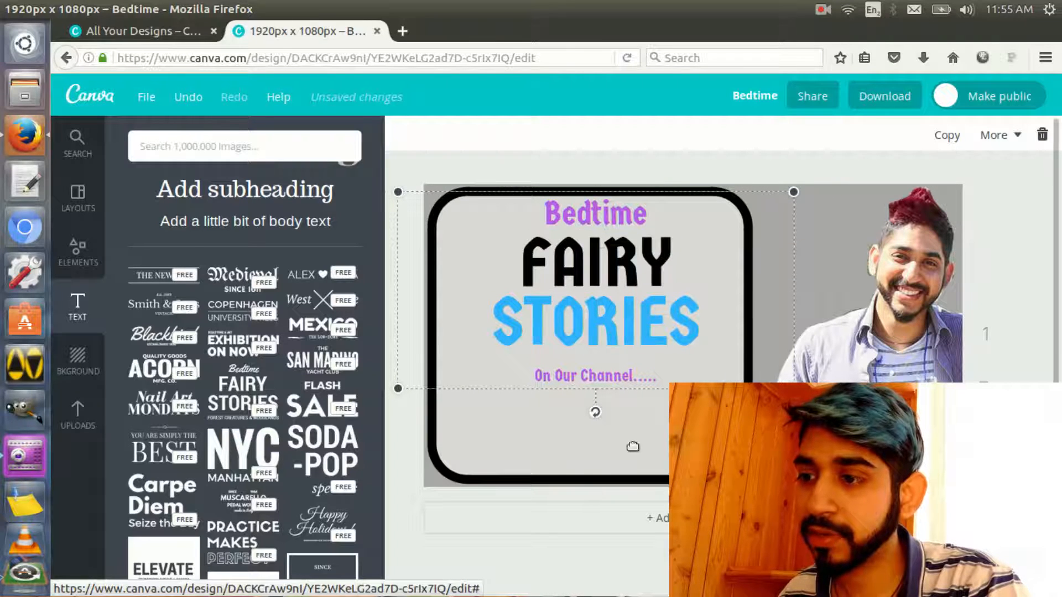
{"action": "left_click", "coordinate": [277, 194]}
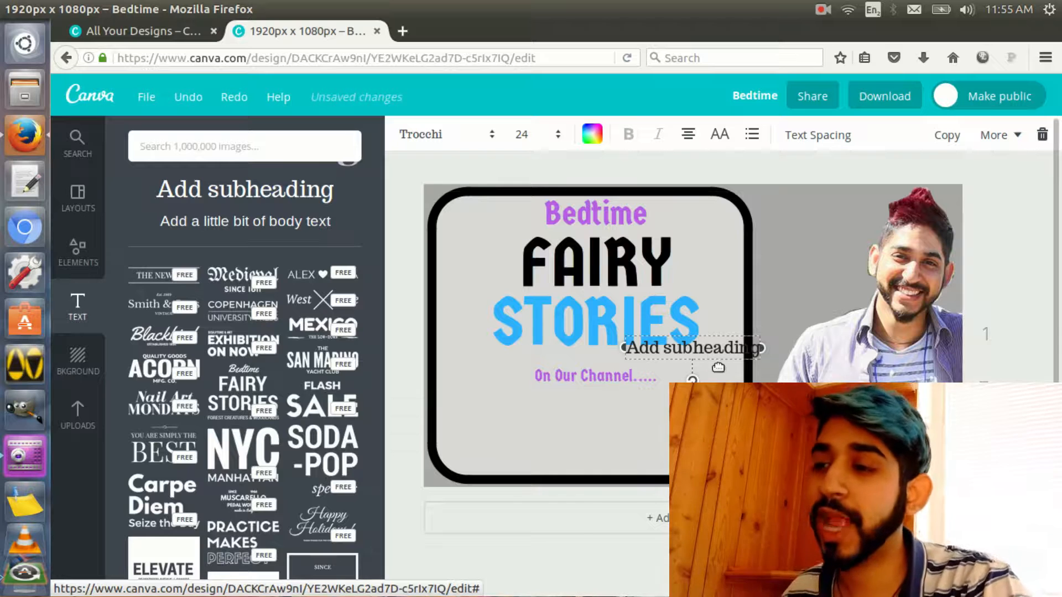
{"action": "key", "text": "Delete"}
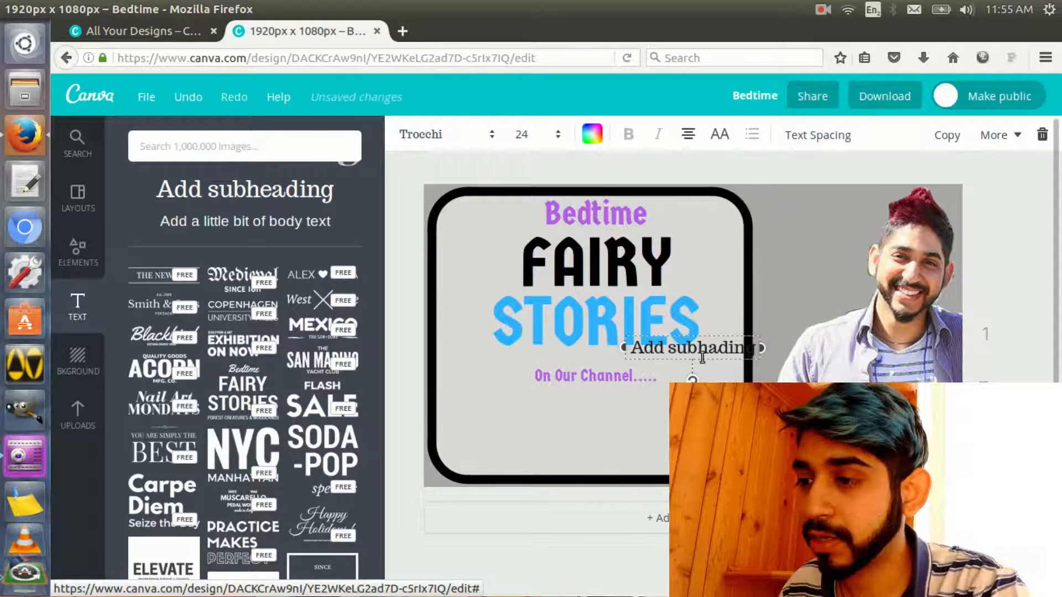
{"action": "key", "text": "Delete"}
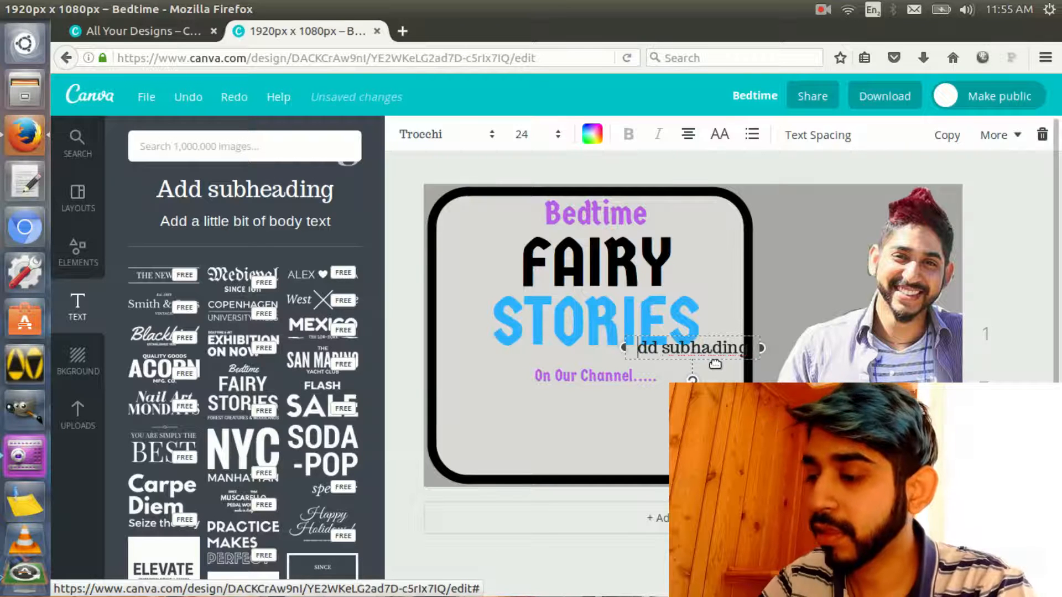
{"action": "left_click", "coordinate": [733, 363]}
{"action": "key", "text": "Delete"}
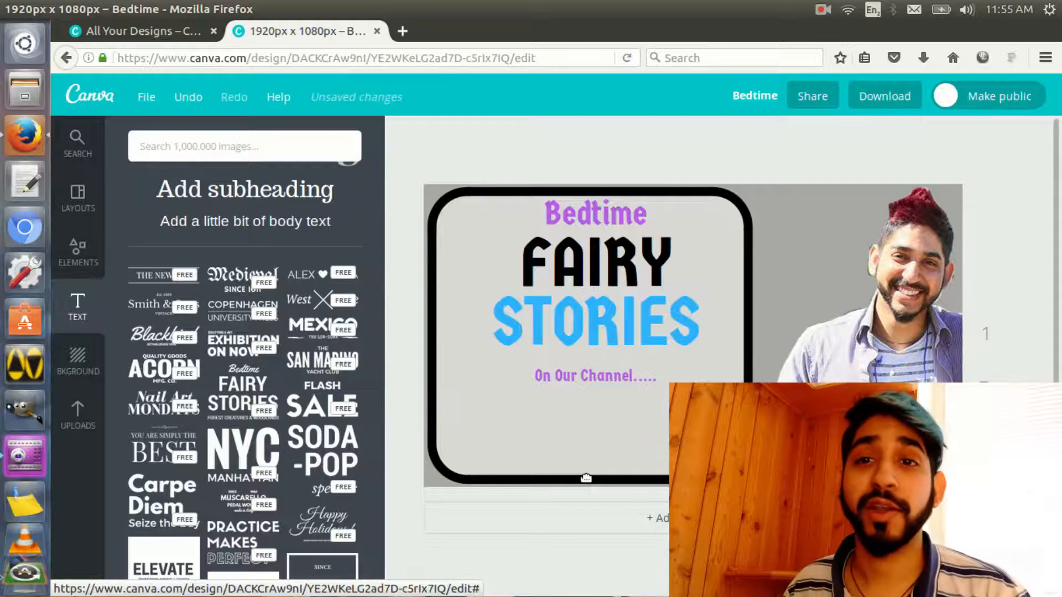
Add the uploaded YouTube logo and size it to fit centred below the "On Our Channel....." line inside the rounded frame
{"action": "left_click", "coordinate": [84, 425]}
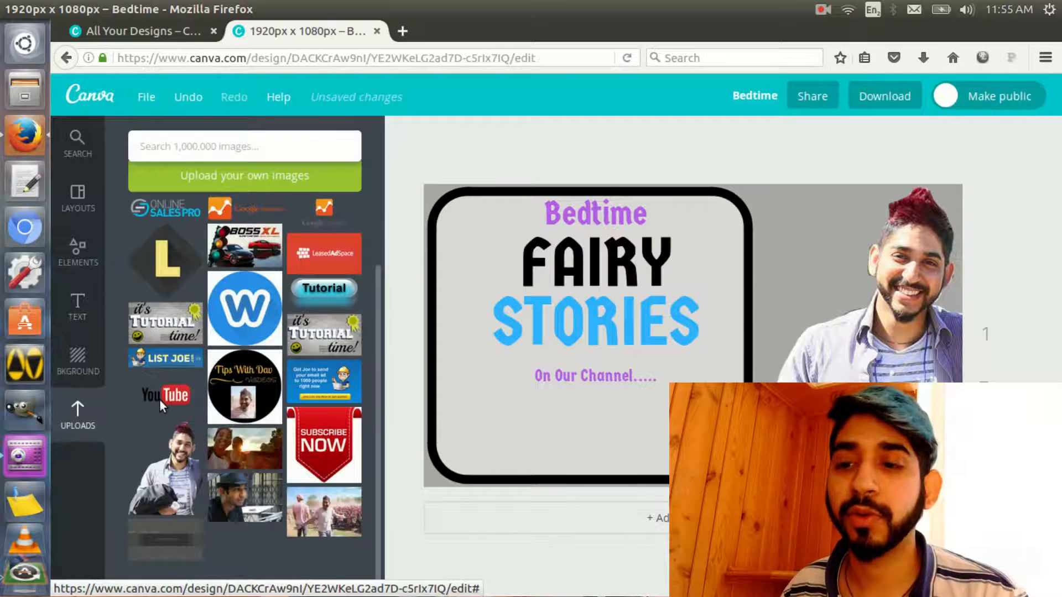
{"action": "left_click", "coordinate": [160, 400]}
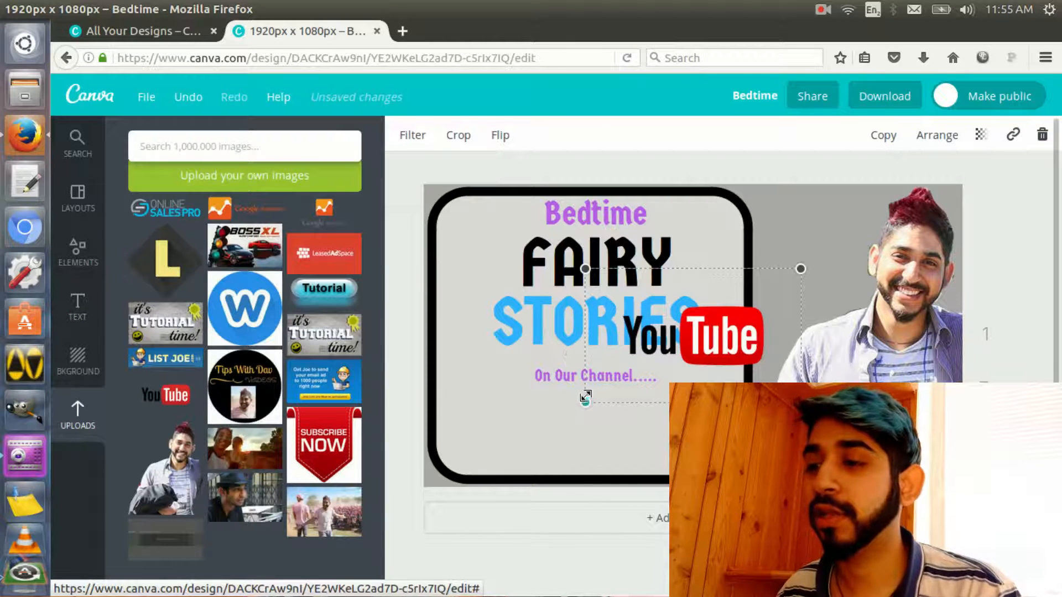
{"action": "left_click_drag", "start_coordinate": [585, 402], "coordinate": [490, 461]}
{"action": "left_click_drag", "start_coordinate": [626, 361], "coordinate": [611, 415]}
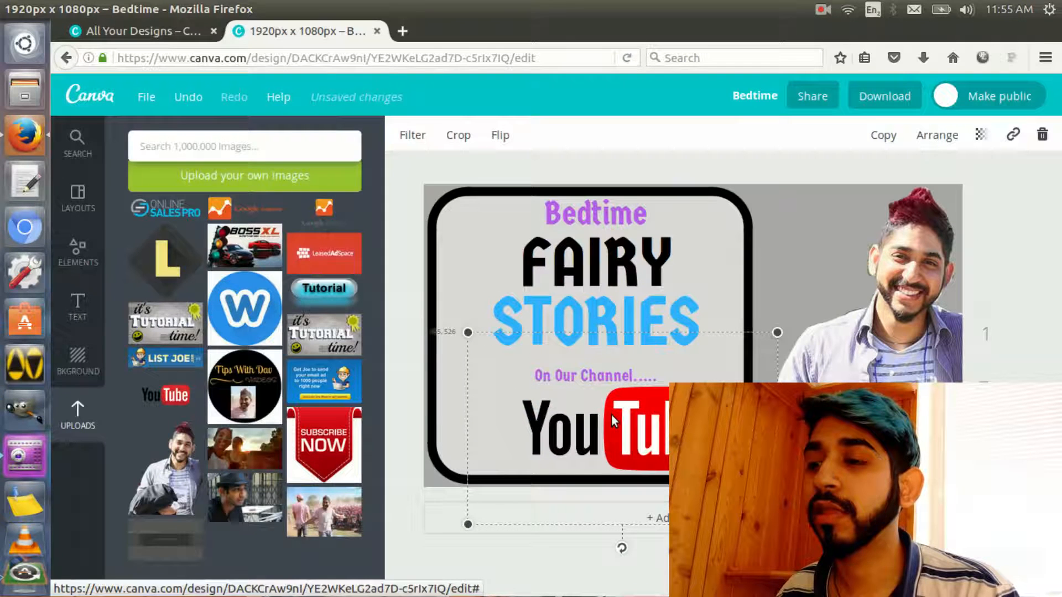
{"action": "left_click_drag", "start_coordinate": [777, 332], "coordinate": [748, 351]}
{"action": "mouse_move", "coordinate": [647, 458]}
{"action": "left_mouse_down"}
{"action": "mouse_move", "coordinate": [617, 448]}
{"action": "mouse_move", "coordinate": [639, 449]}
{"action": "left_mouse_up"}
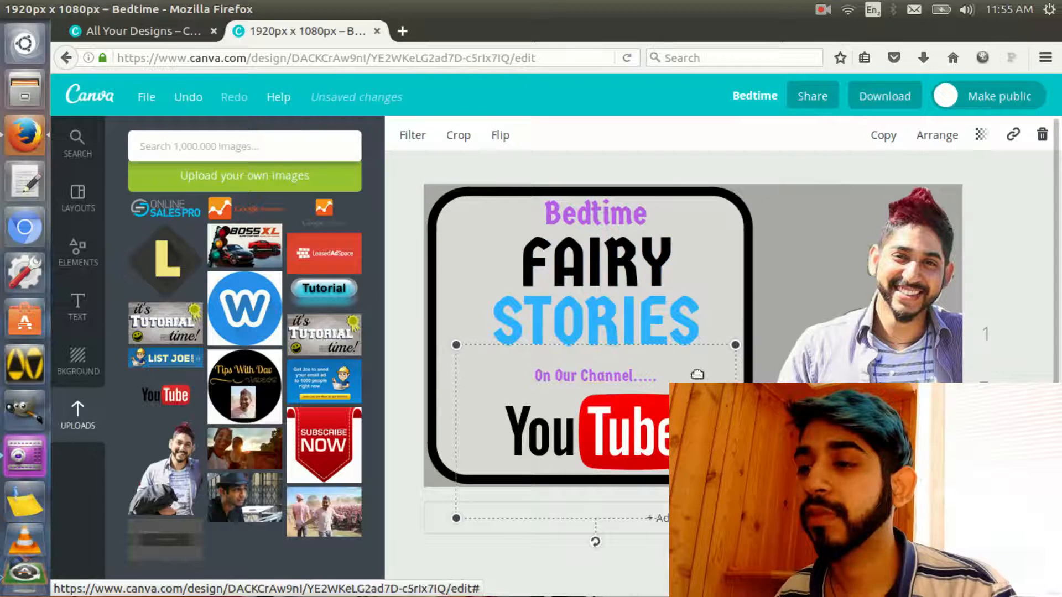
{"action": "key", "text": "ctrl+z"}
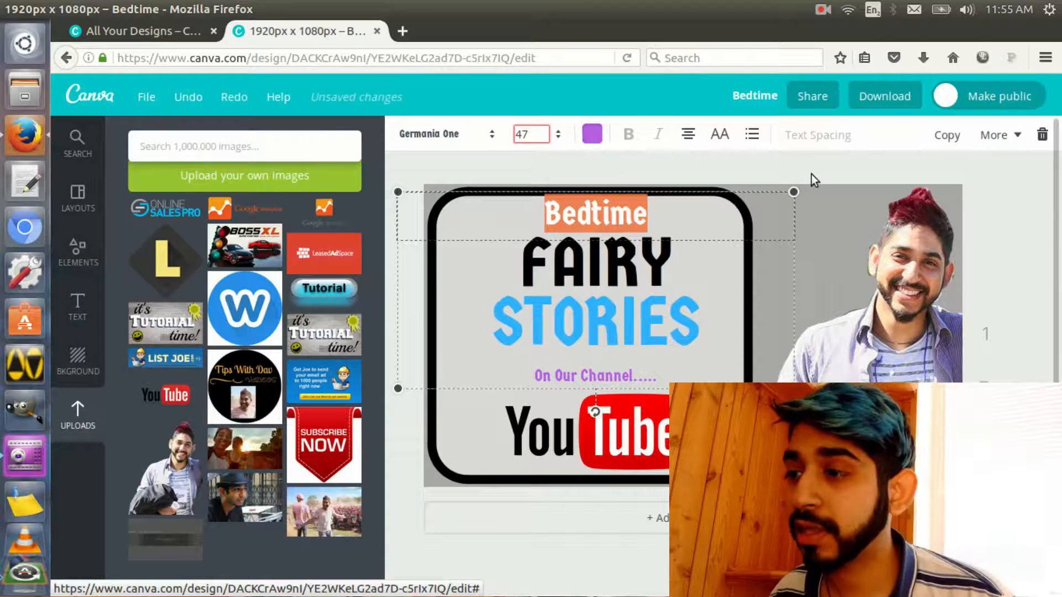
{"action": "key", "text": "ctrl+y"}
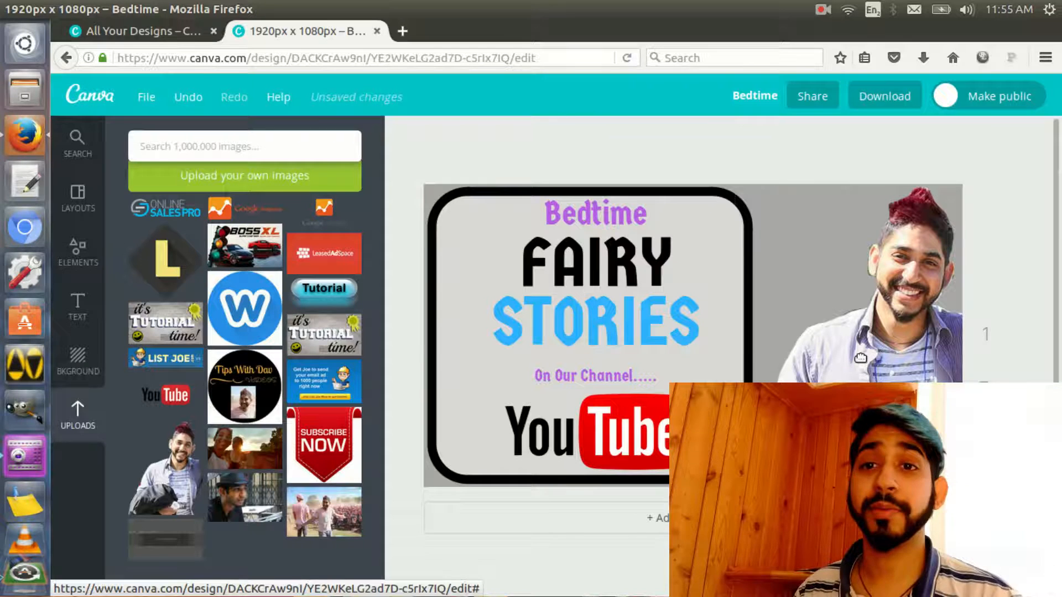
{"action": "left_click", "coordinate": [755, 96]}
{"action": "left_click", "coordinate": [742, 177]}
{"action": "left_click_drag", "start_coordinate": [739, 177], "coordinate": [634, 177]}
{"action": "left_click", "coordinate": [990, 160]}
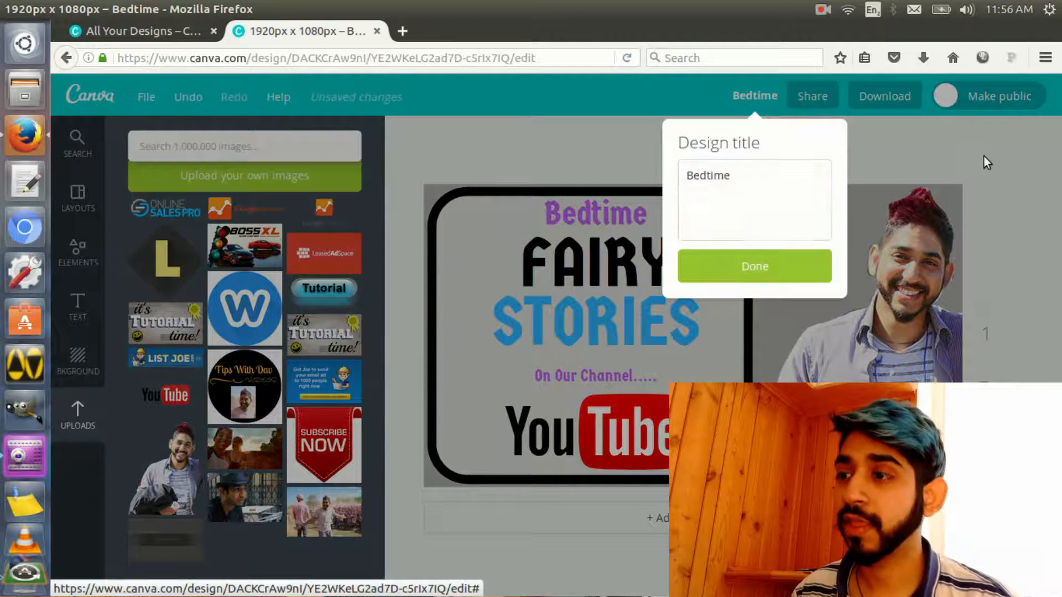
Download the design as a PNG and save the file Bedtime.png
{"action": "left_click", "coordinate": [892, 97]}
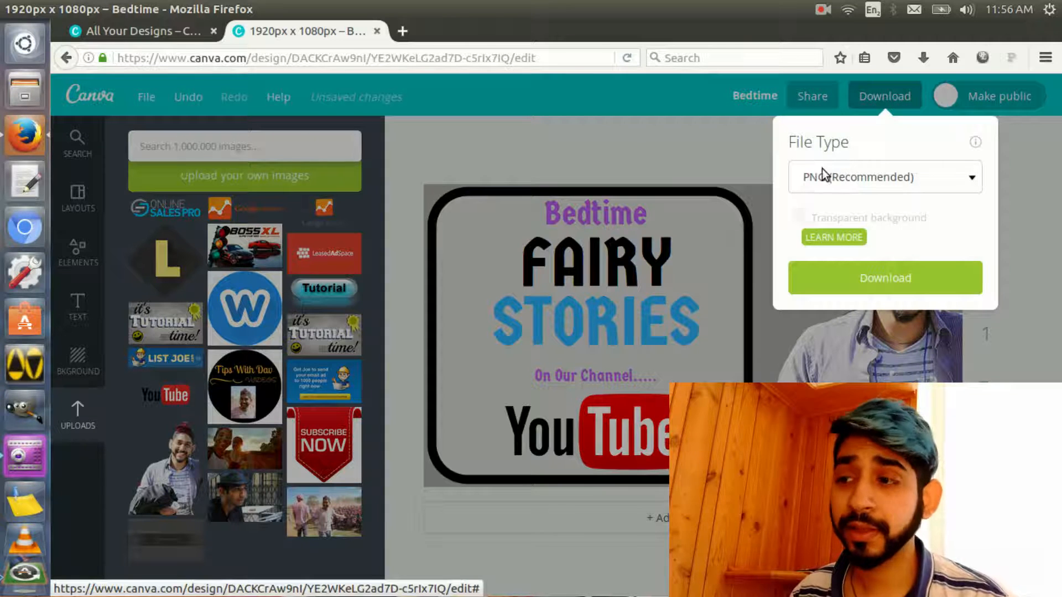
{"action": "left_click", "coordinate": [837, 183]}
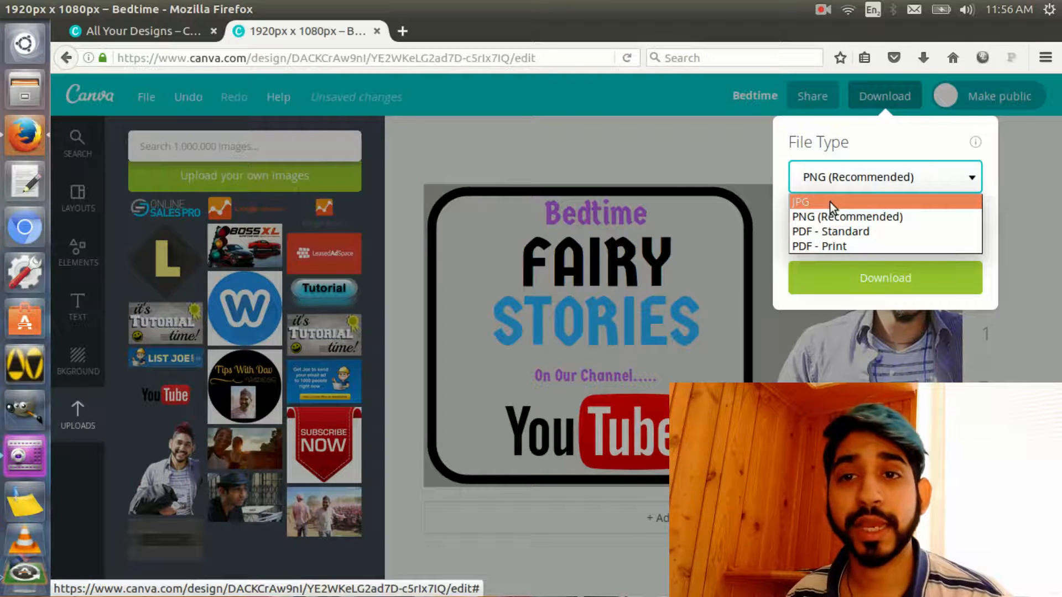
{"action": "left_click", "coordinate": [835, 215]}
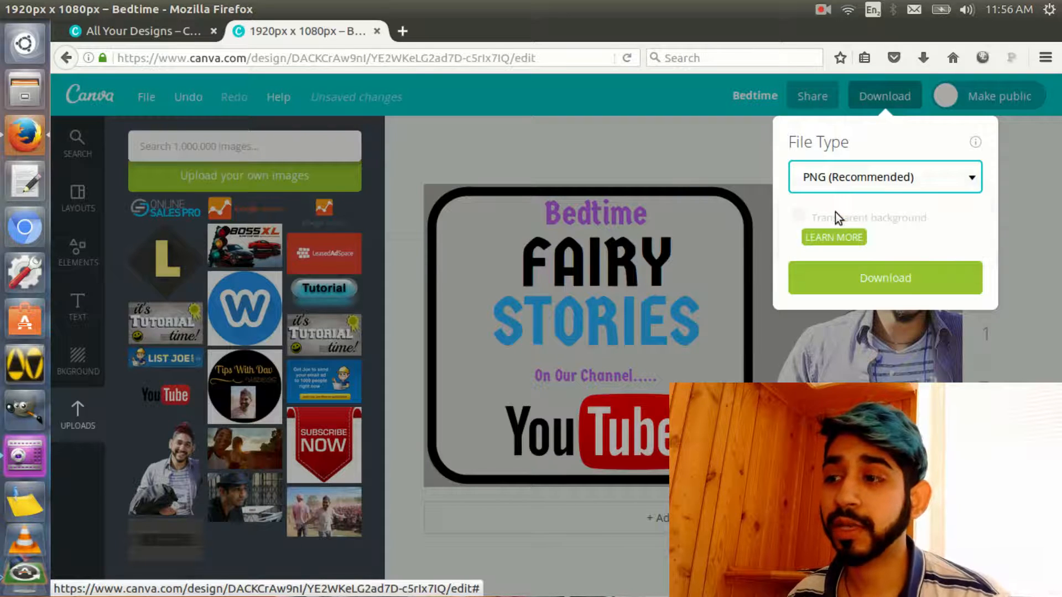
{"action": "left_click", "coordinate": [877, 283]}
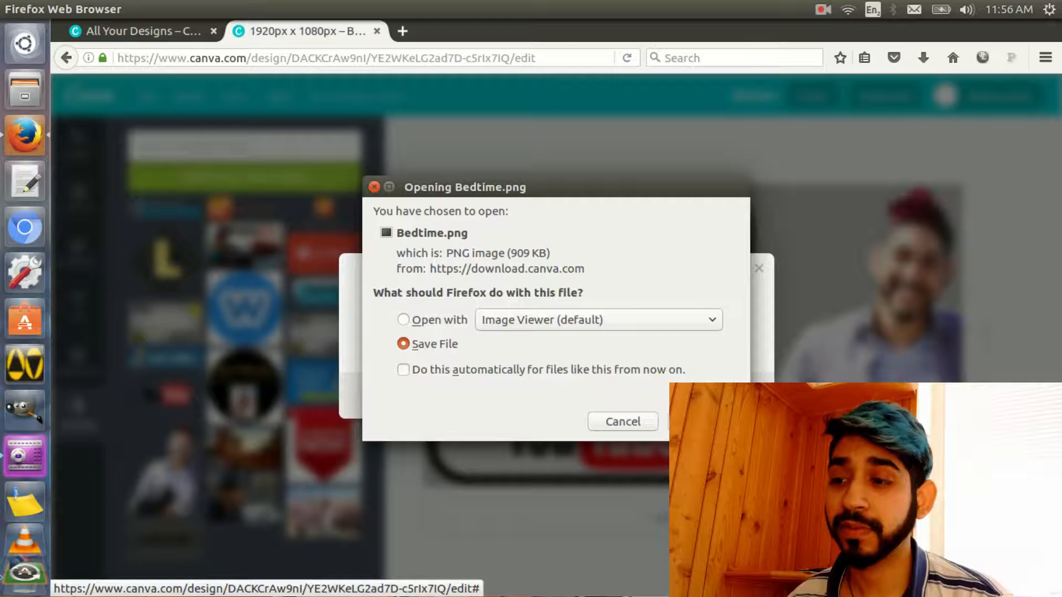
{"action": "key", "text": "Return"}
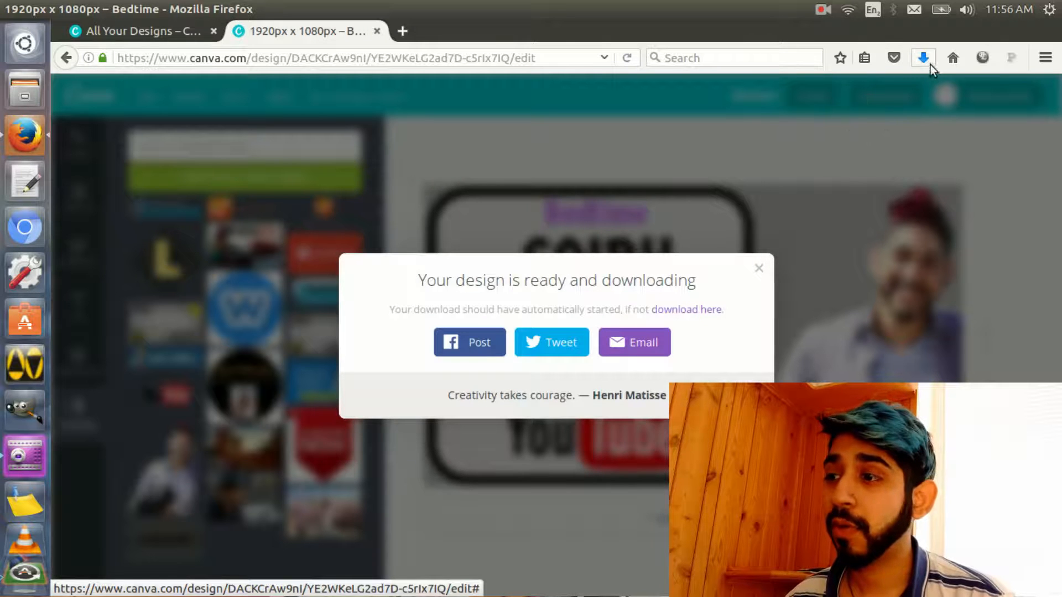
View the downloaded Bedtime.png in the image viewer, then close it and dismiss the download notice
{"action": "left_click", "coordinate": [694, 126]}
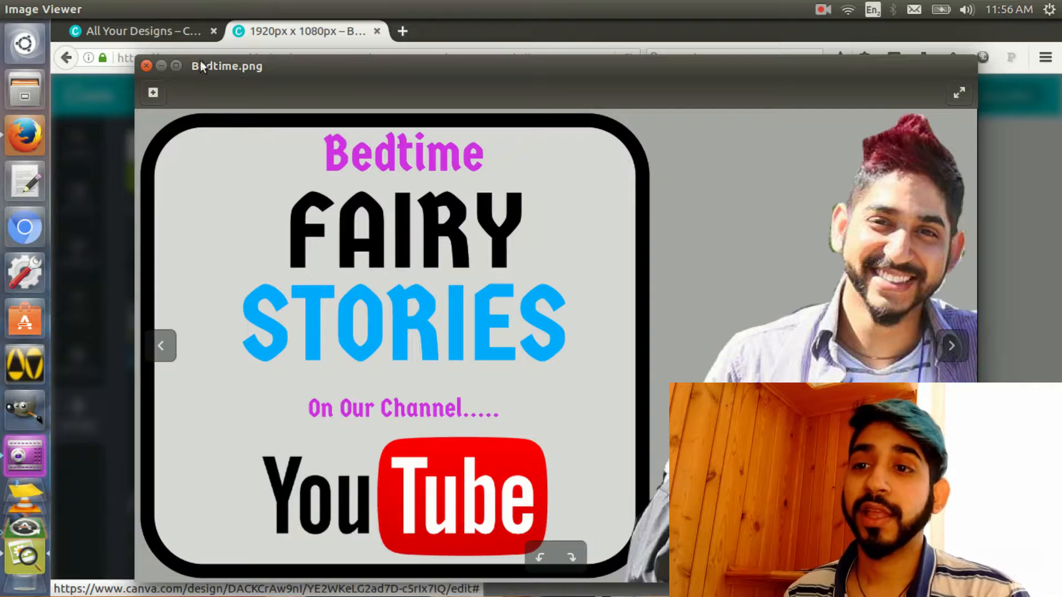
{"action": "left_click", "coordinate": [146, 66]}
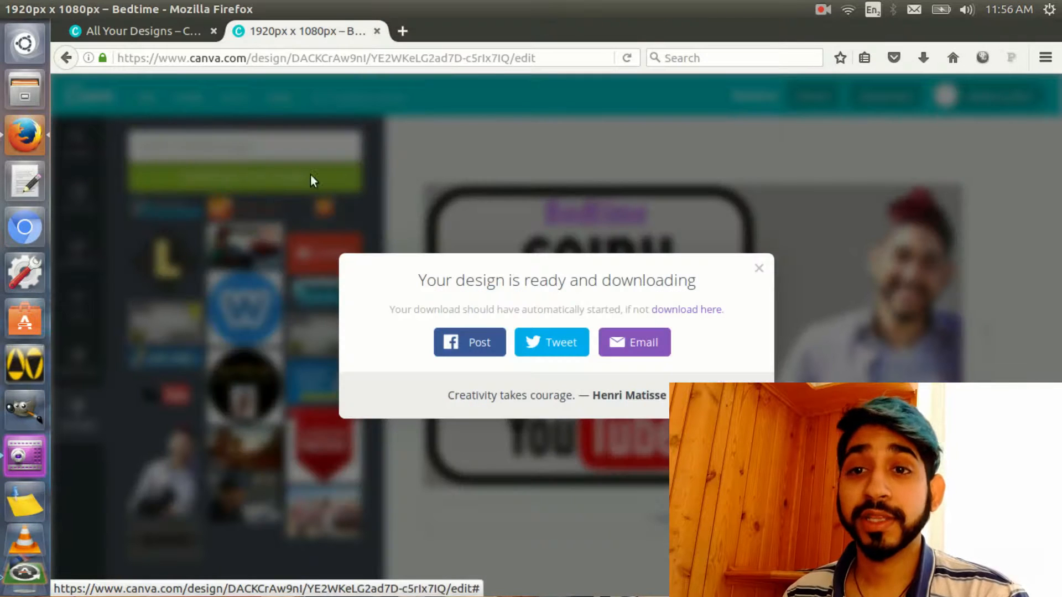
{"action": "left_click", "coordinate": [542, 128]}
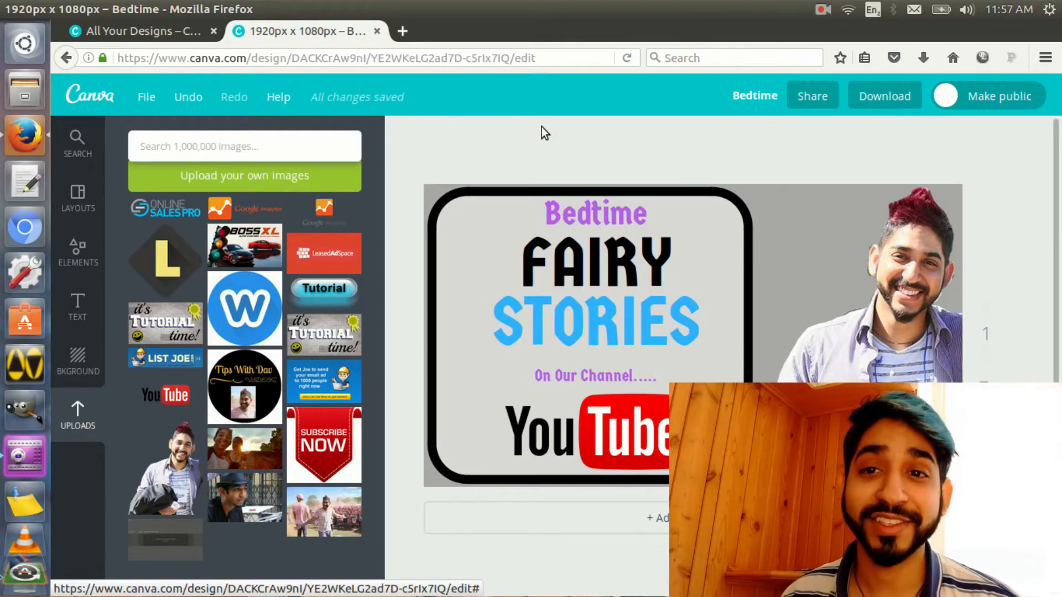
{"action": "left_click", "coordinate": [823, 10]}
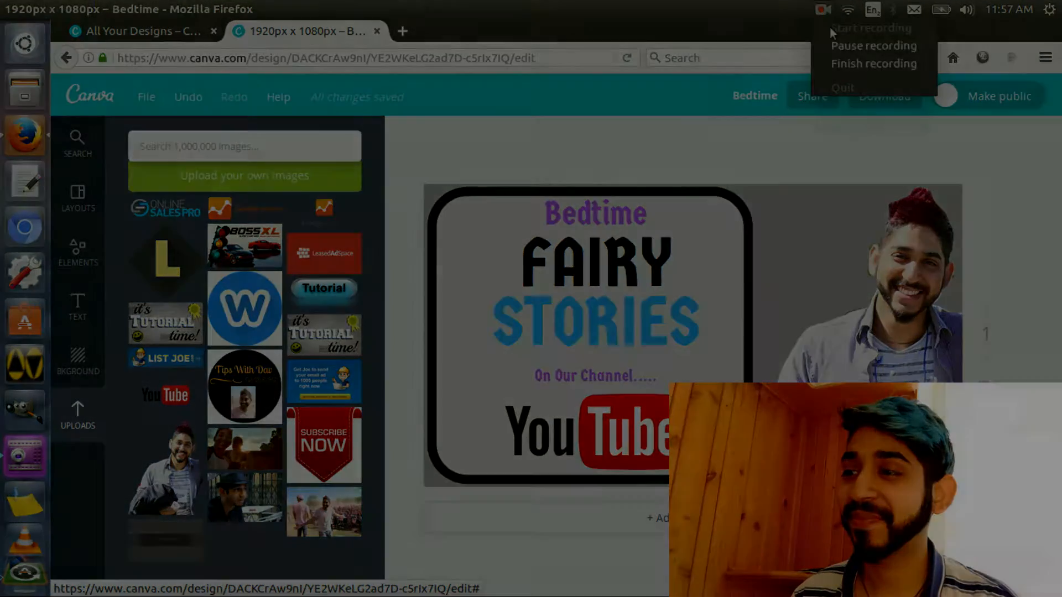